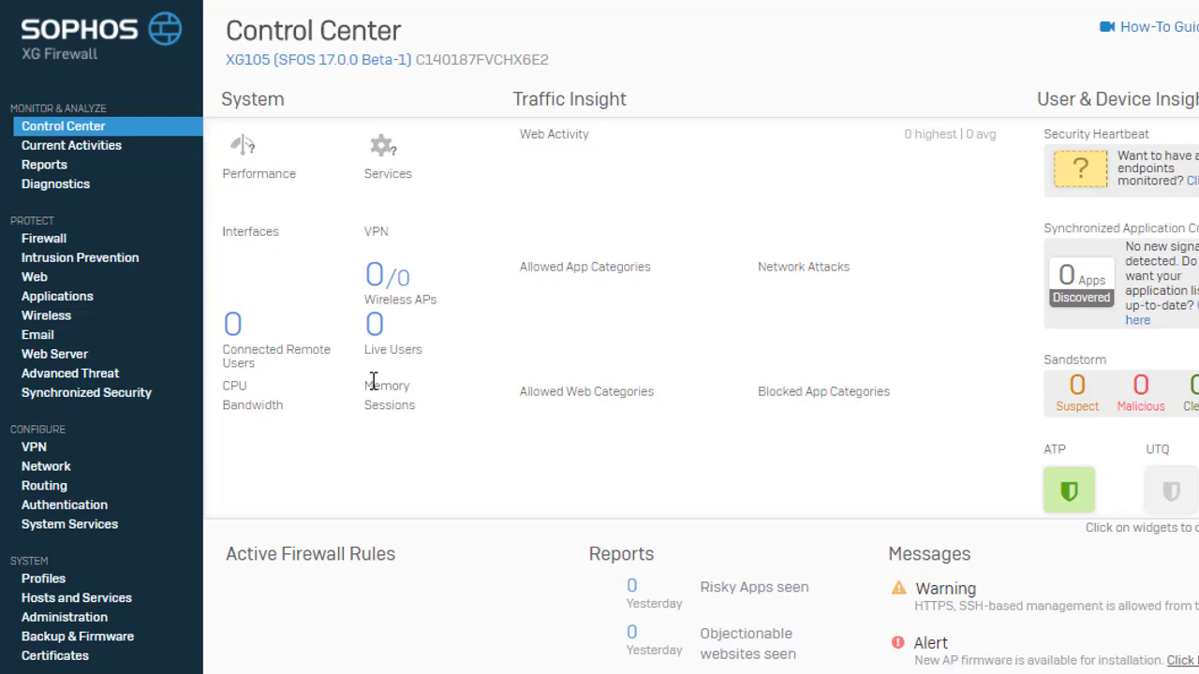
# Open the IPsec Profiles page from the VPN section's overflow tab
pyautogui.click(7, 451)
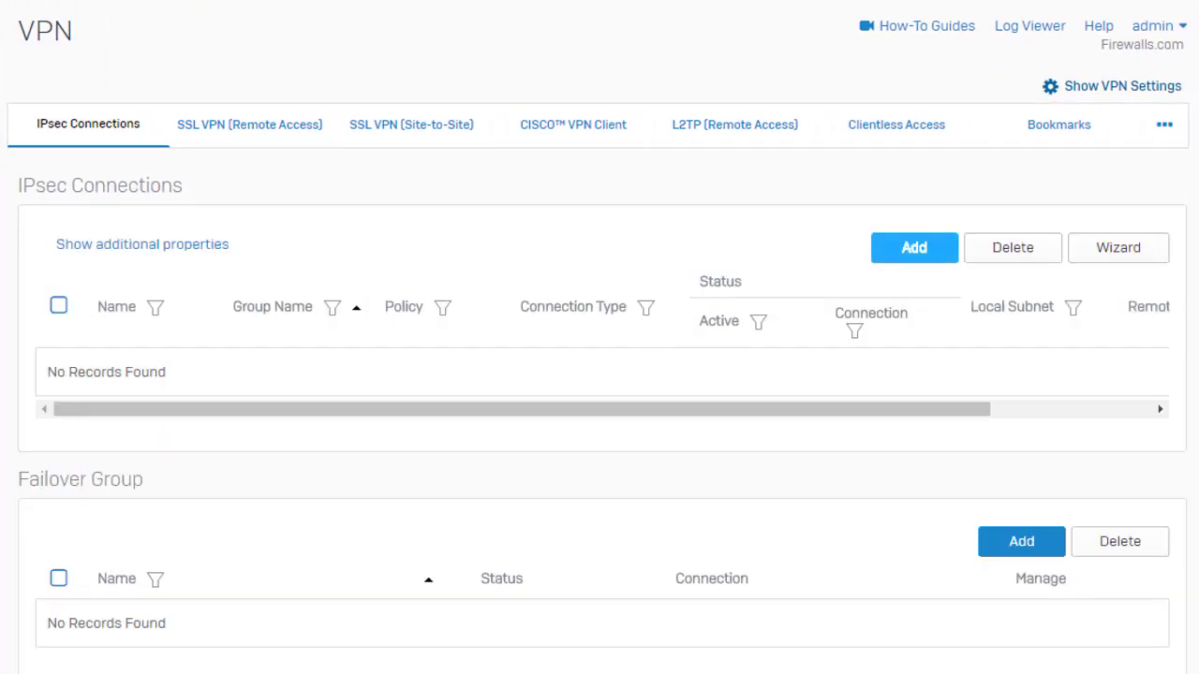
pyautogui.moveTo(1159, 142)
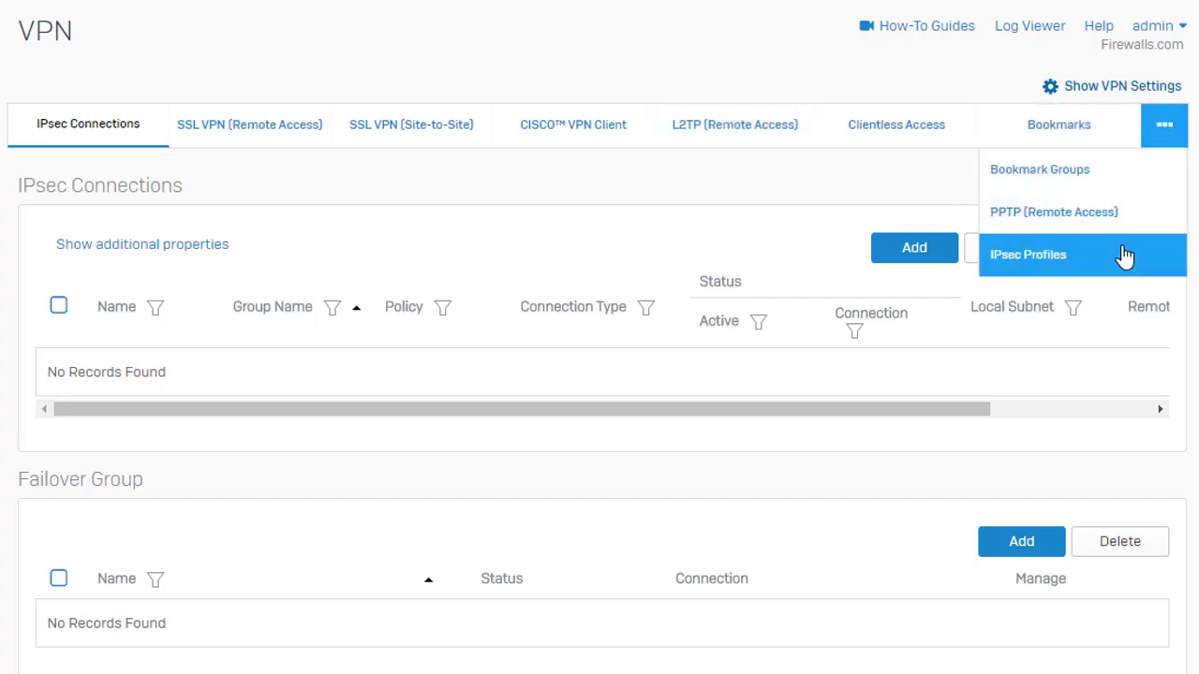
pyautogui.click(1123, 257)
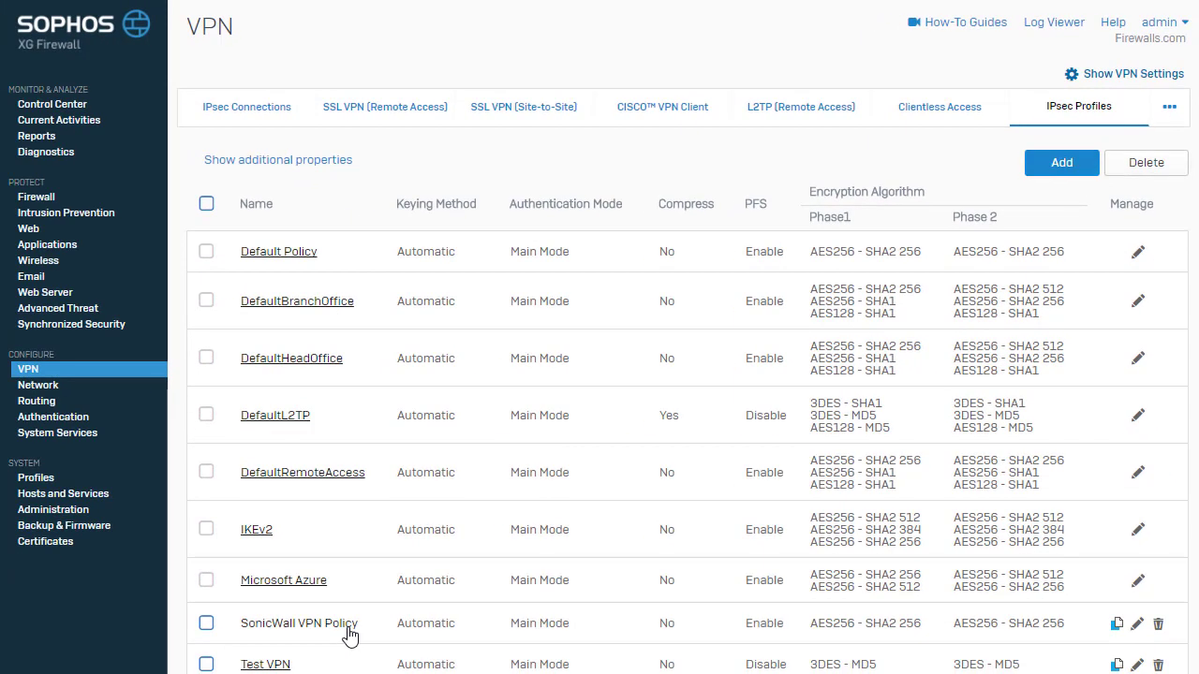
pyautogui.click(337, 634)
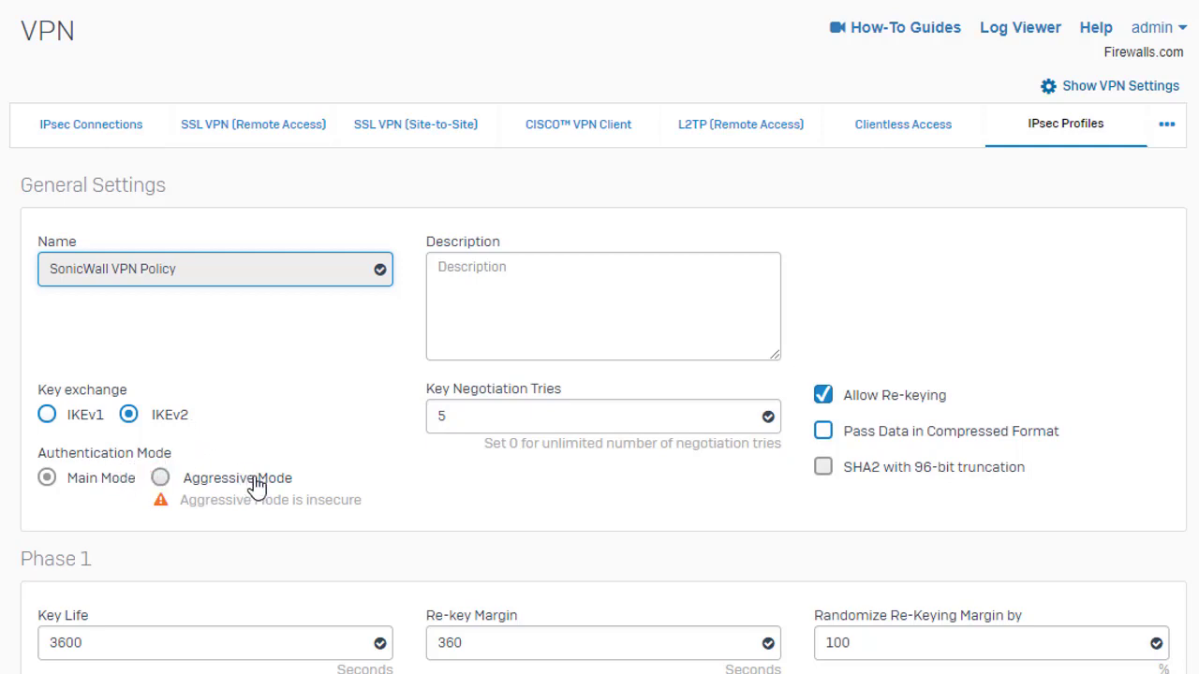
pyautogui.scroll(-1, 267, 492)
pyautogui.scroll(-3, 267, 491)
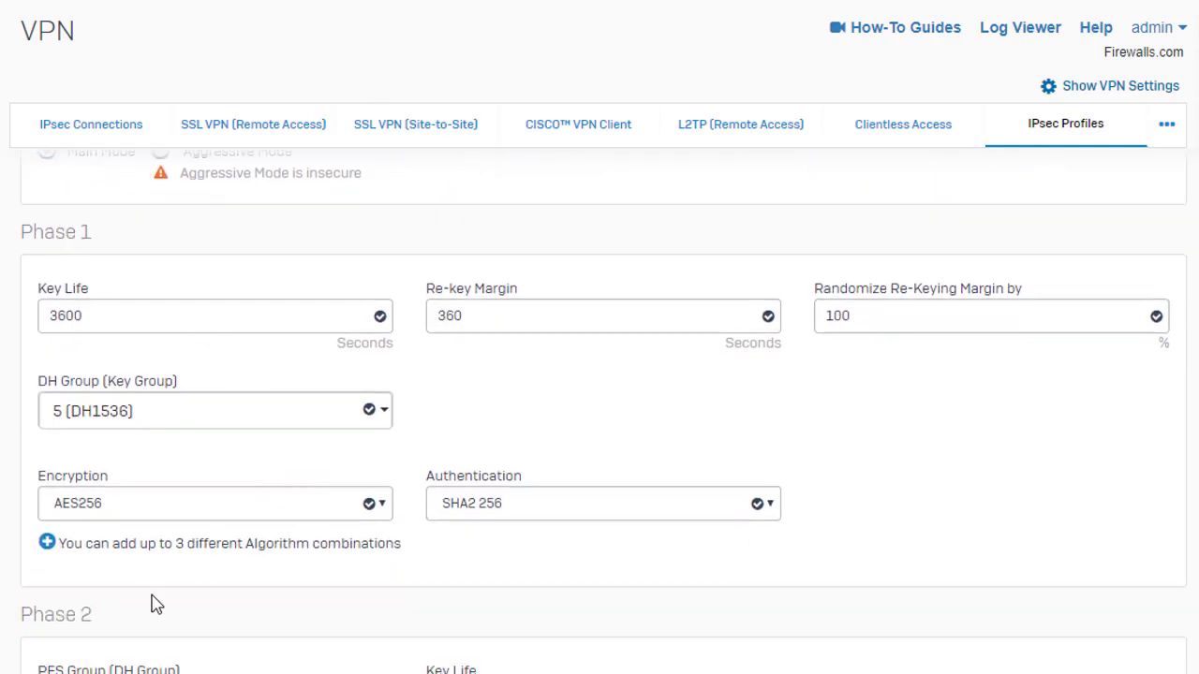
pyautogui.scroll(-4, 155, 604)
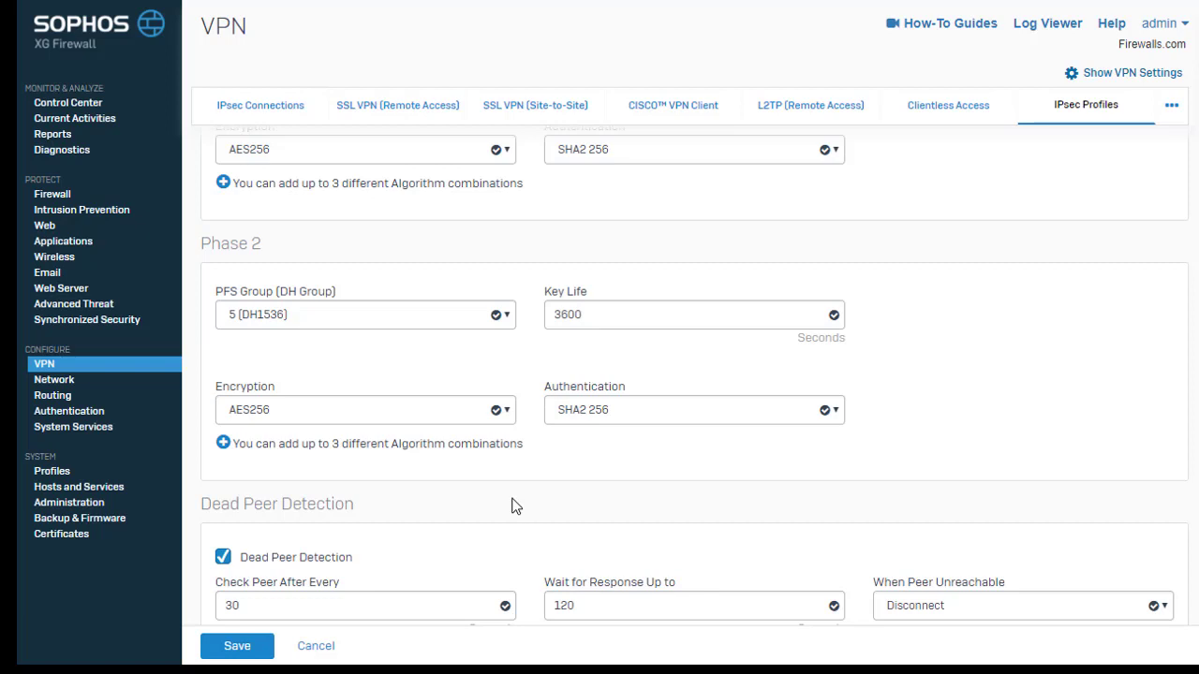
pyautogui.click(242, 646)
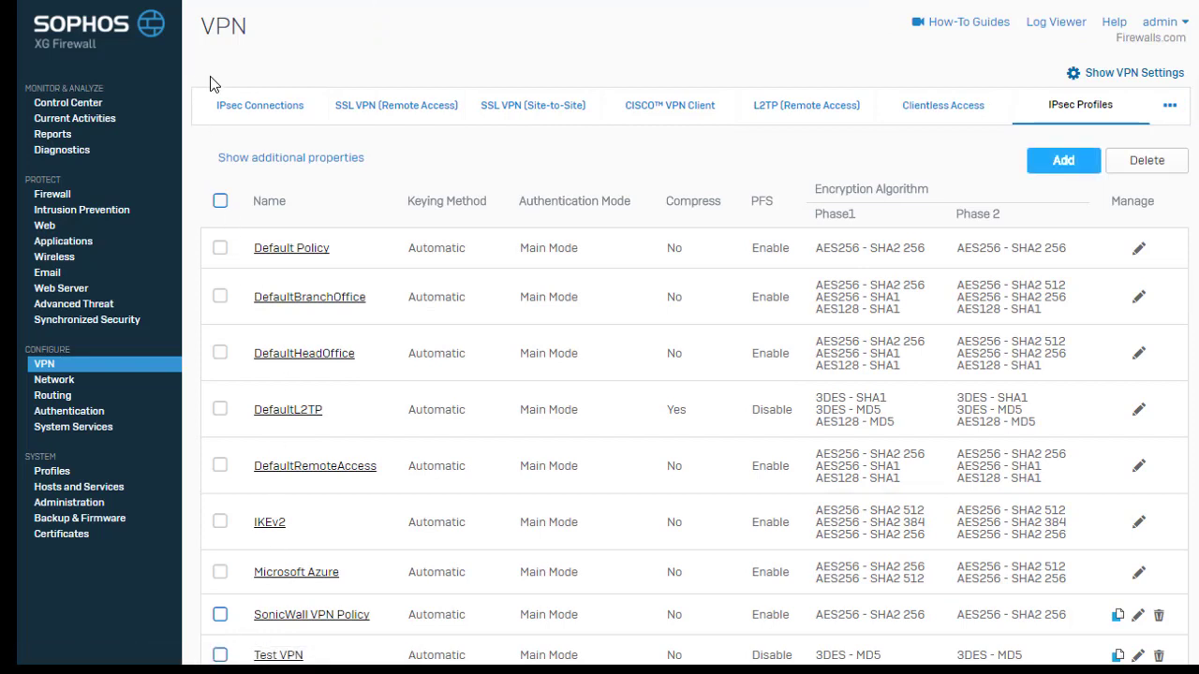
# Add a new IPsec connection set to activate on save
pyautogui.click(225, 107)
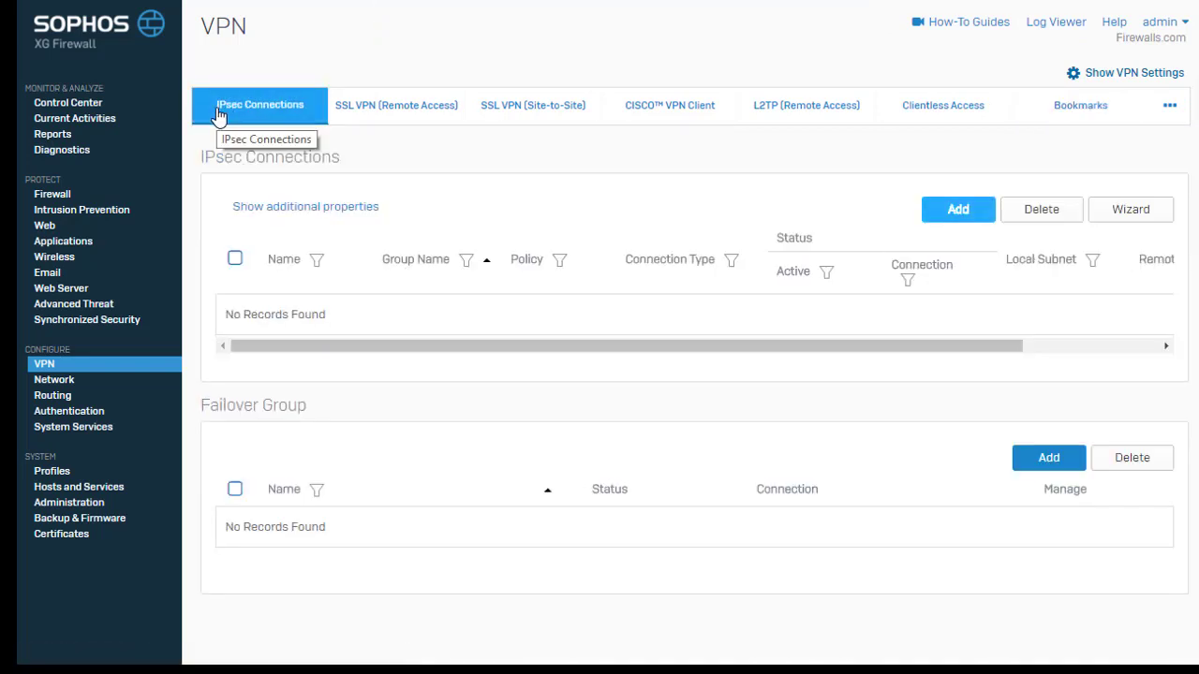
pyautogui.click(967, 209)
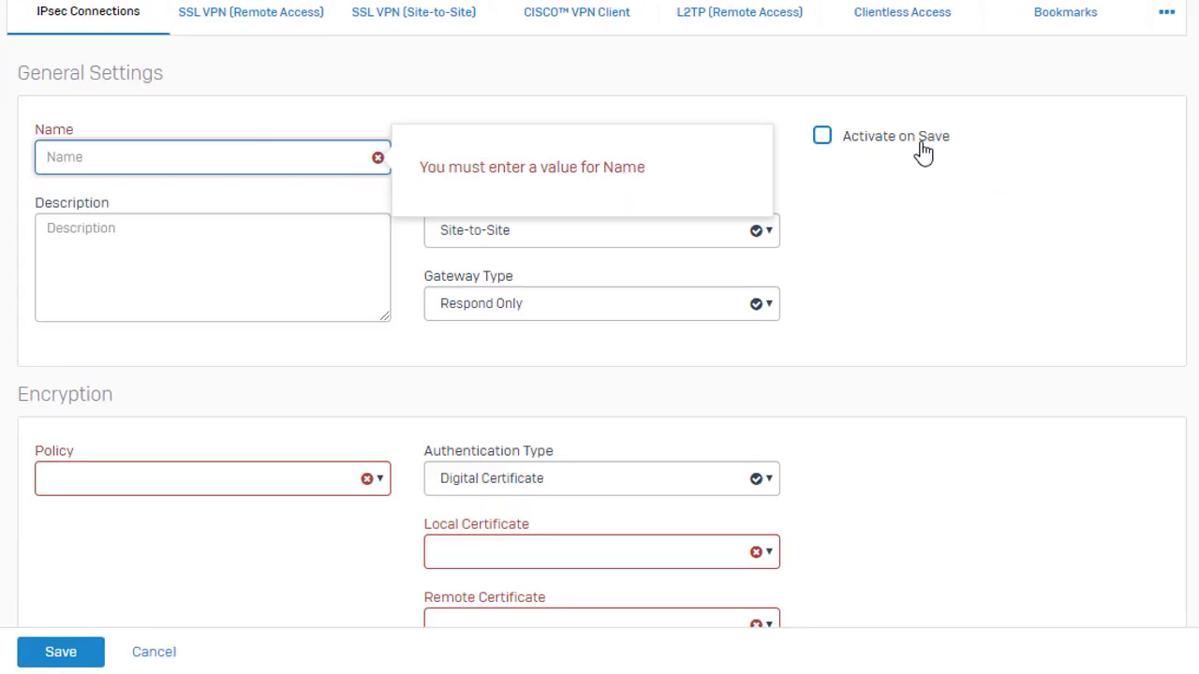
pyautogui.click(821, 137)
# Name the connection SonicWall_VPN and keep gateway type Respond Only
pyautogui.click(285, 146)
pyautogui.write('SonicW')
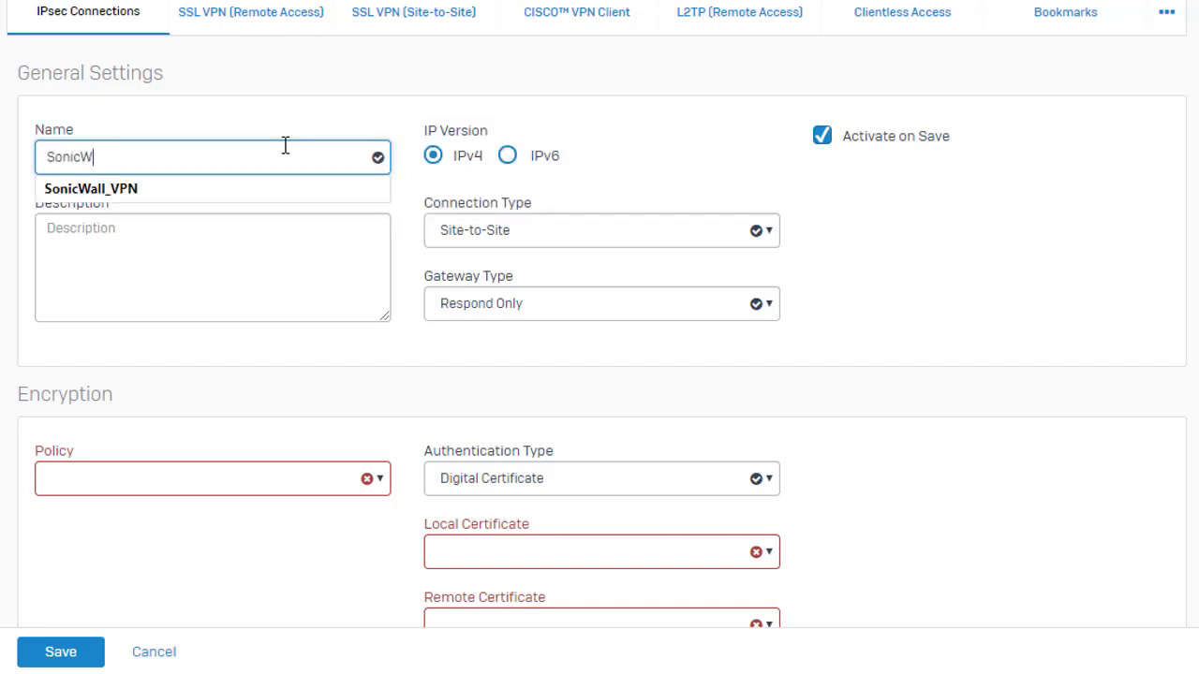
pyautogui.press('Down')
pyautogui.press('Return')
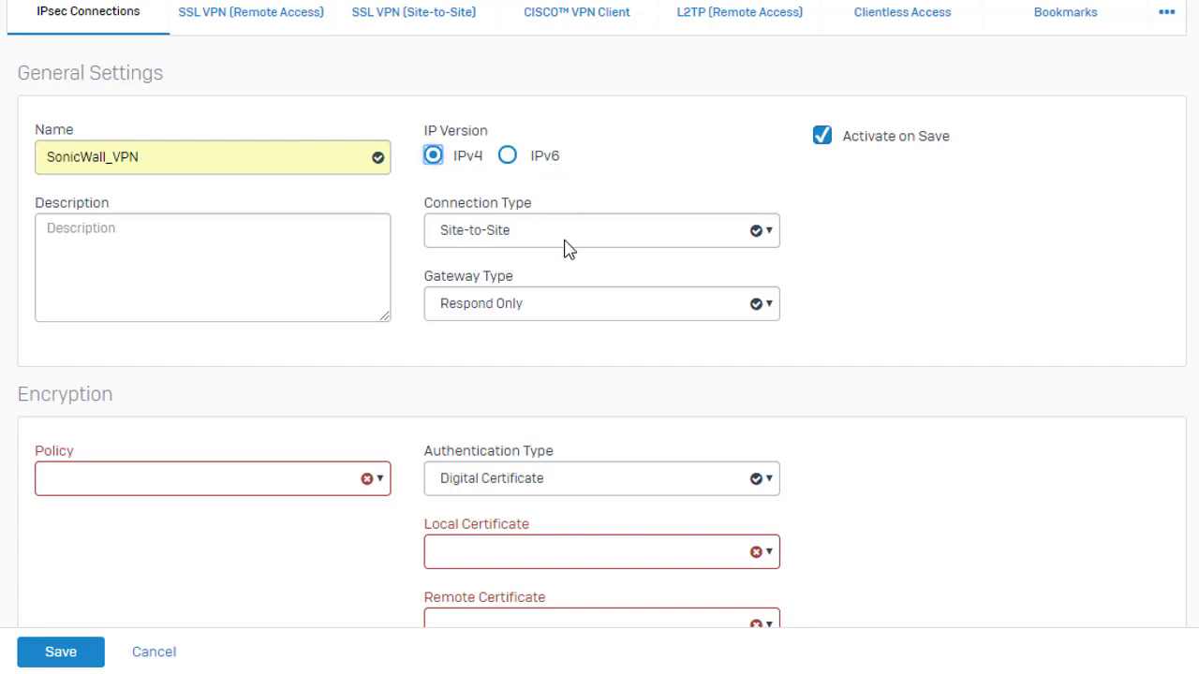
pyautogui.click(558, 307)
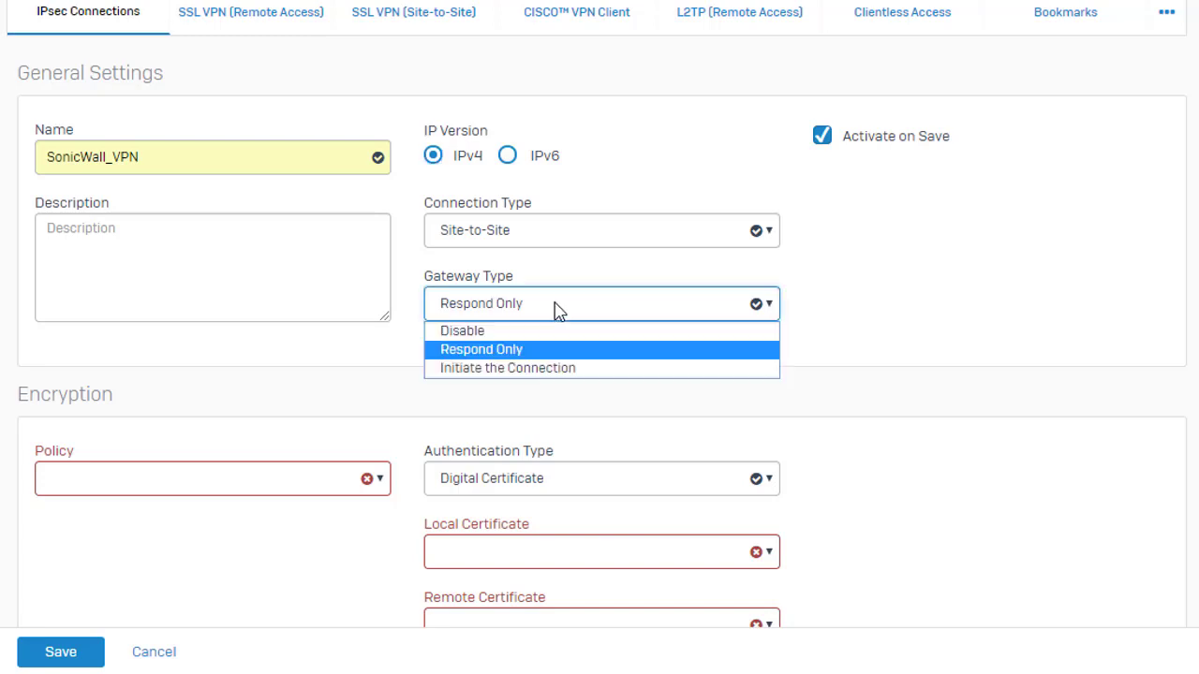
pyautogui.click(550, 354)
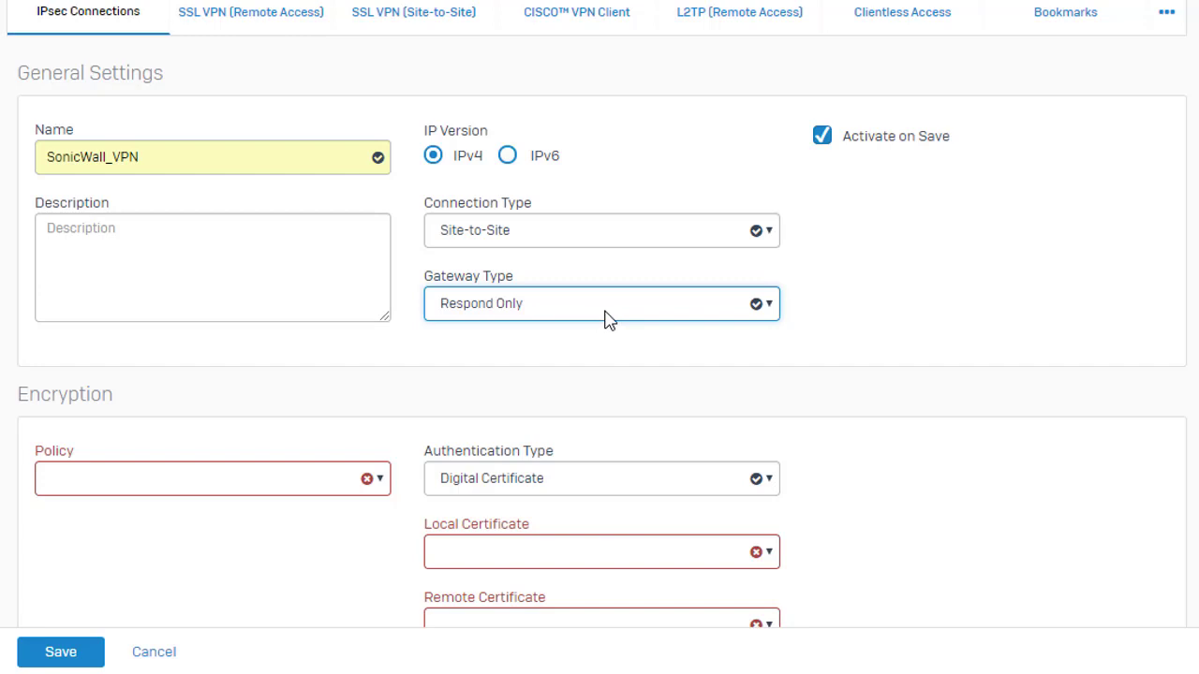
# Select SonicWall VPN Policy as the connection's policy
pyautogui.scroll(-3, 604, 319)
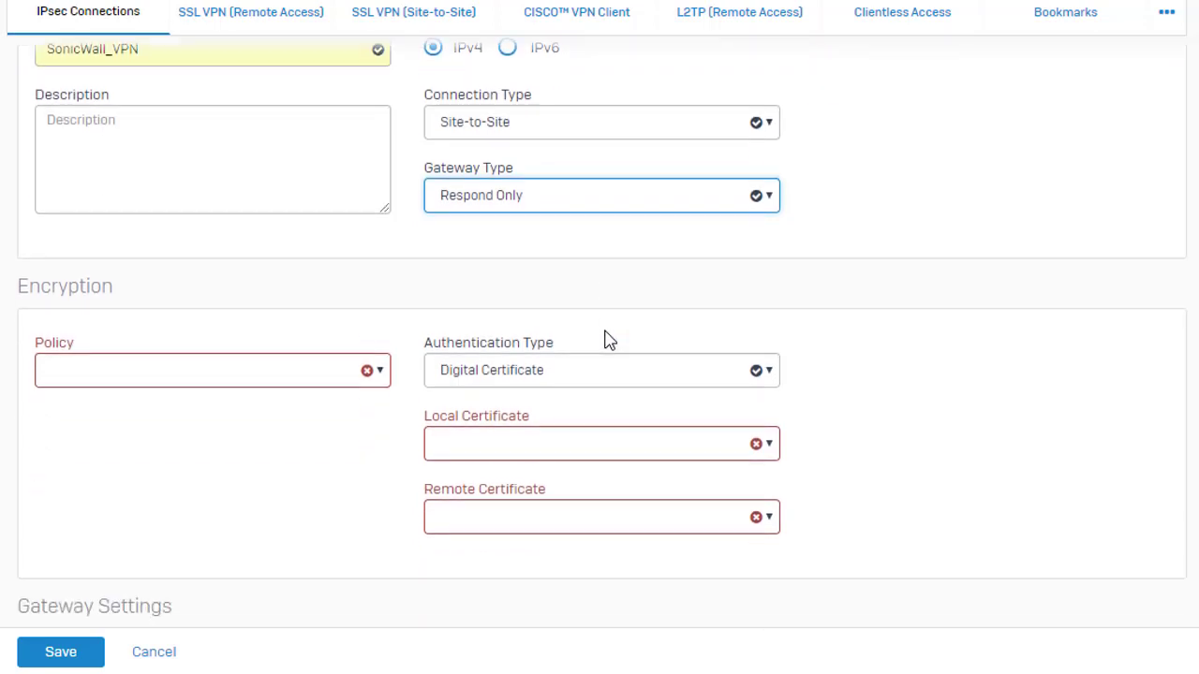
pyautogui.click(324, 269)
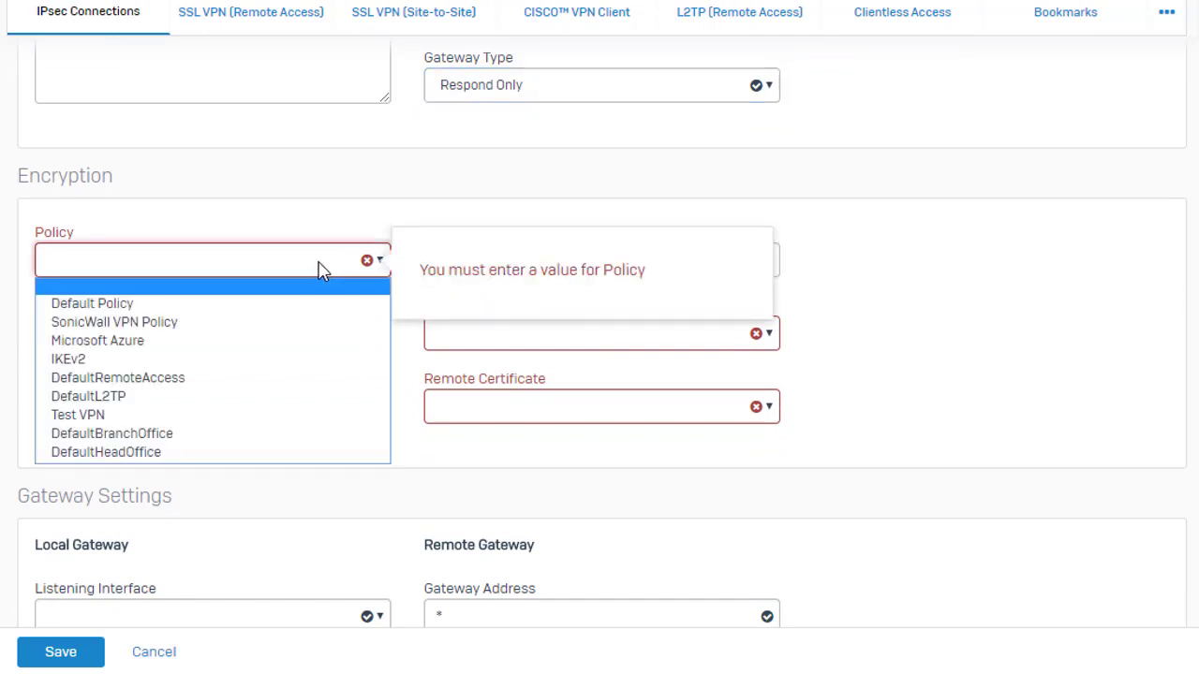
pyautogui.click(257, 322)
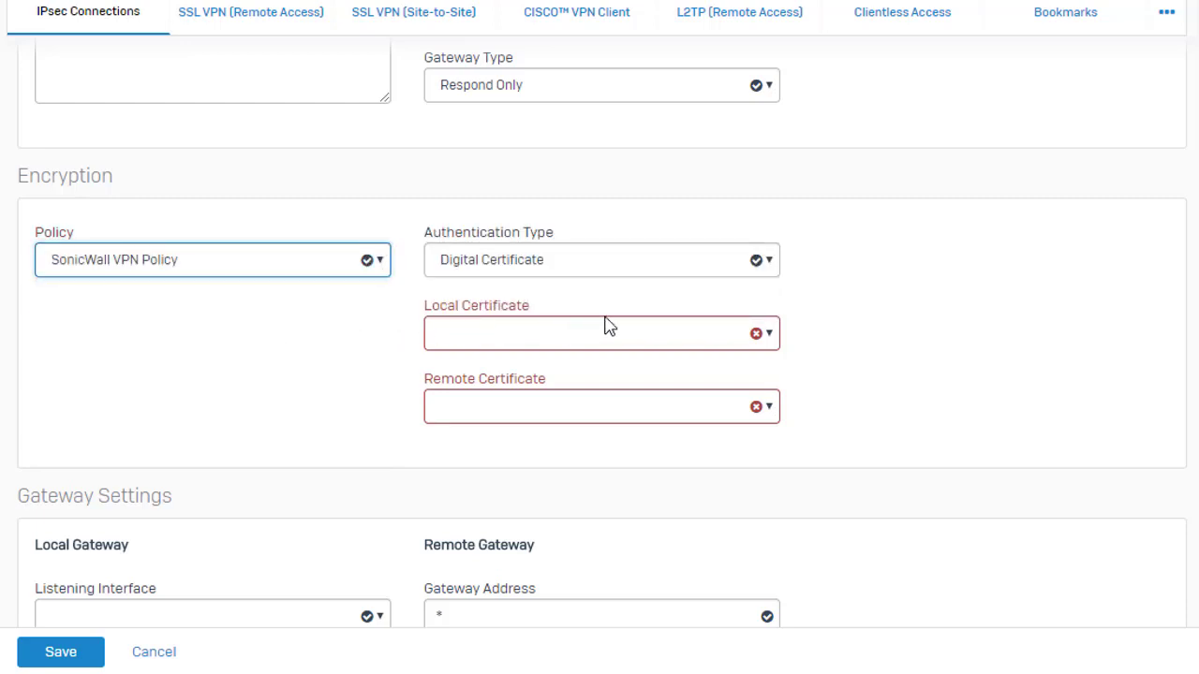
# Switch authentication to Preshared Key and paste the key into both key fields
pyautogui.click(673, 268)
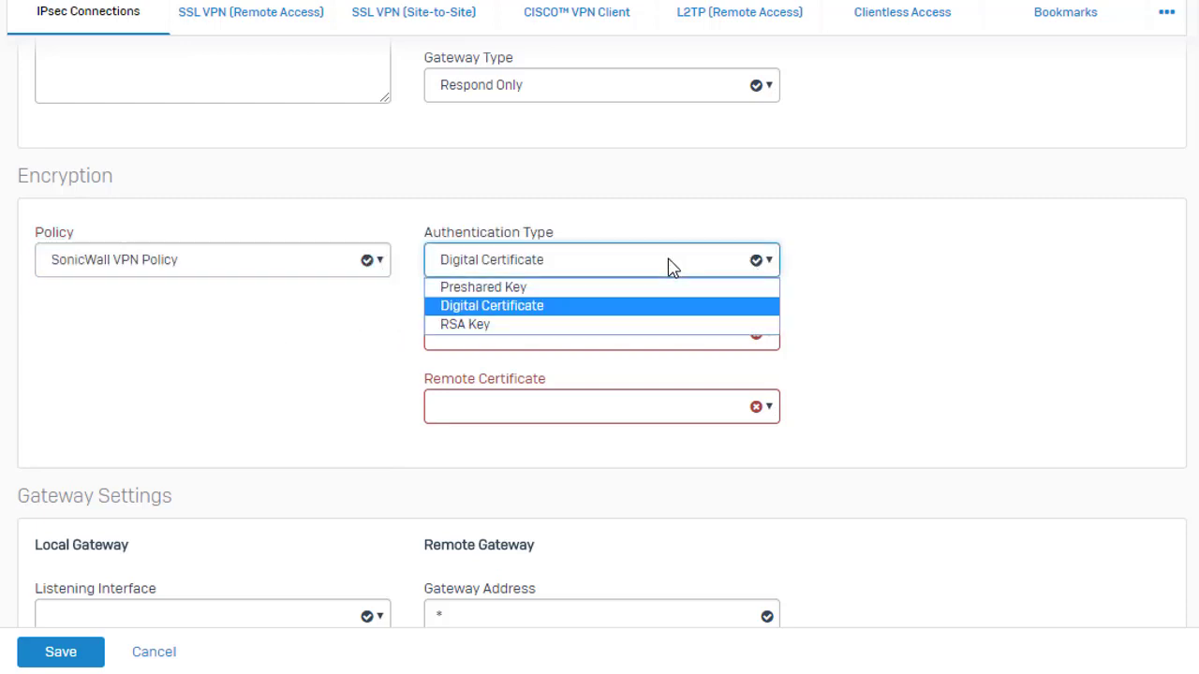
pyautogui.click(622, 289)
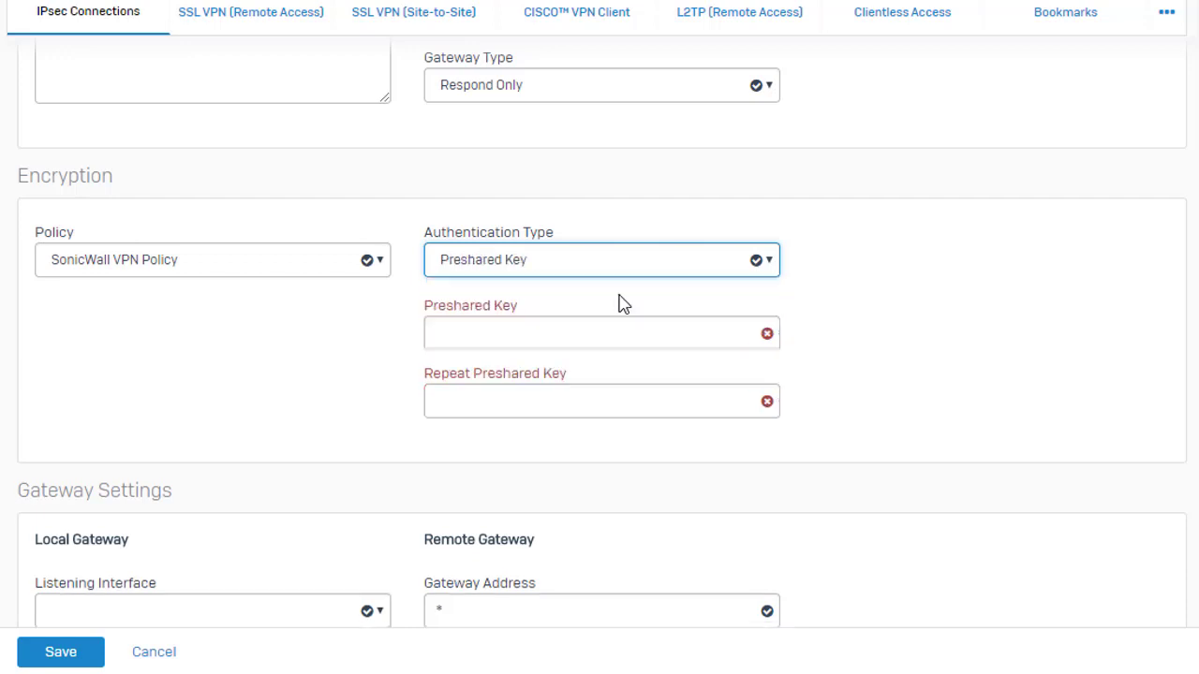
pyautogui.click(592, 328)
pyautogui.hotkey('ctrl', 'v')
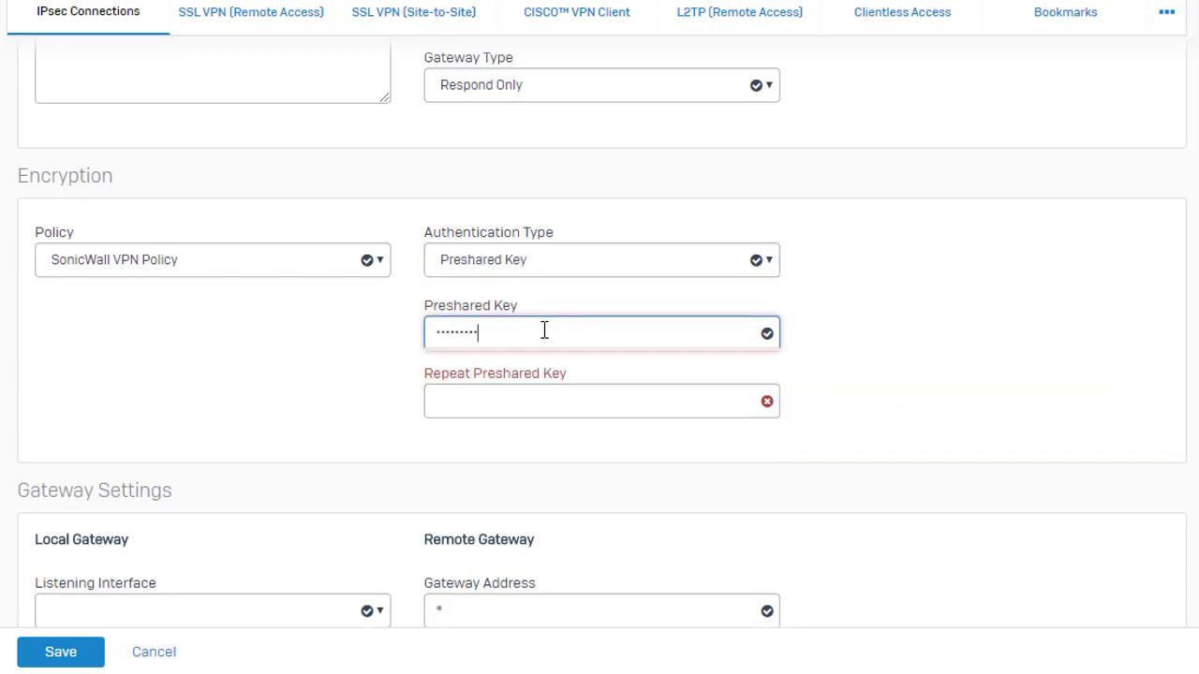
pyautogui.click(457, 403)
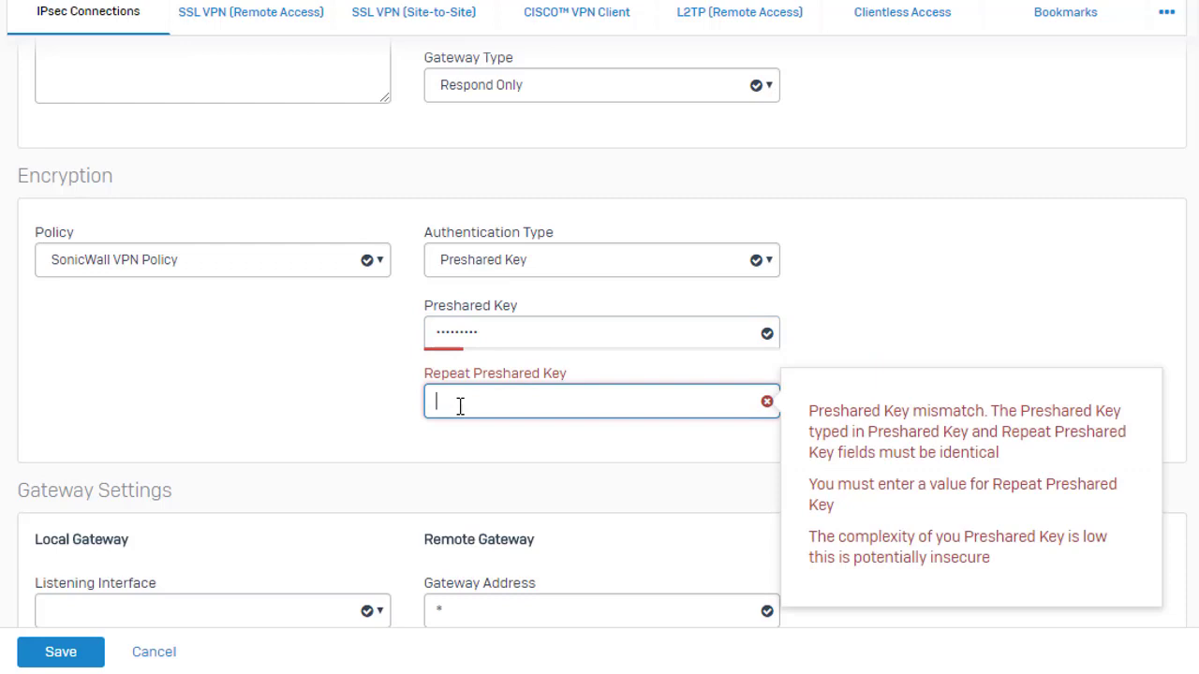
pyautogui.hotkey('ctrl', 'v')
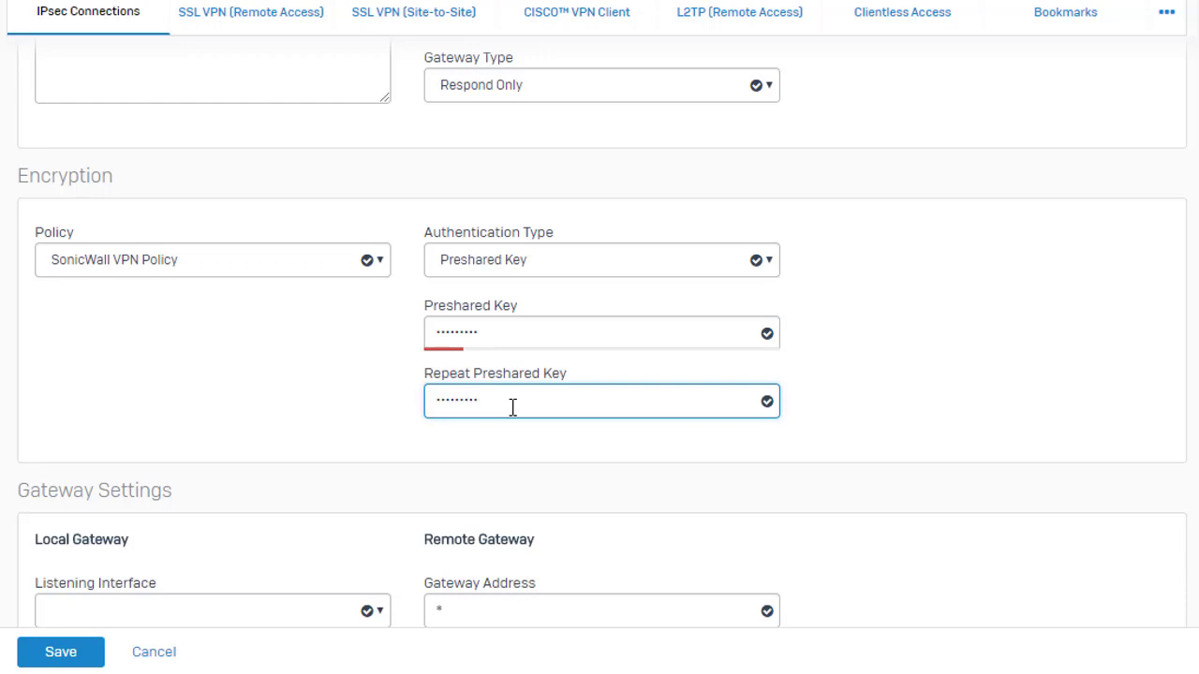
pyautogui.scroll(-4, 520, 412)
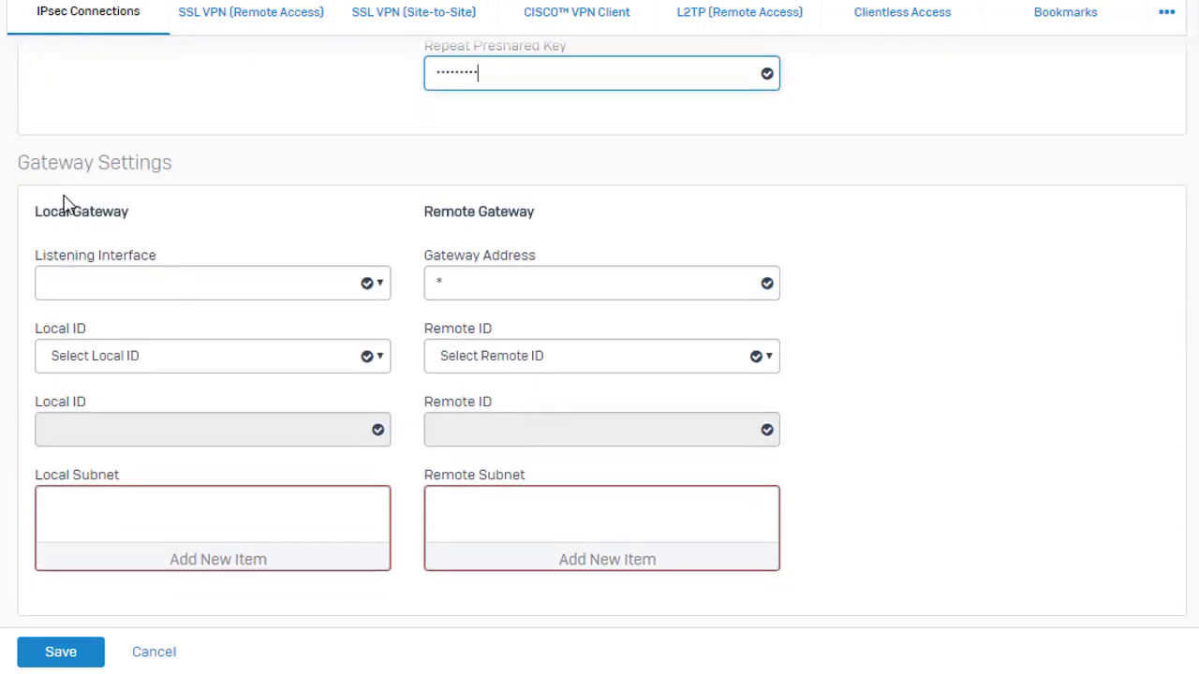
pyautogui.click(111, 292)
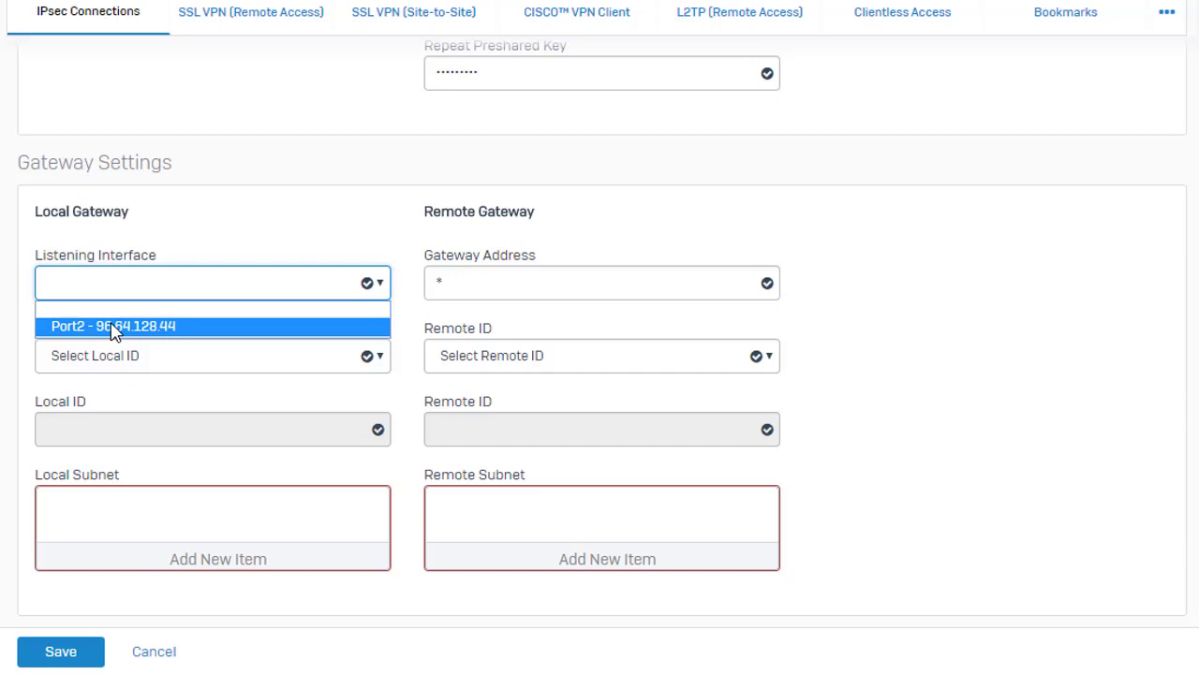
pyautogui.click(113, 327)
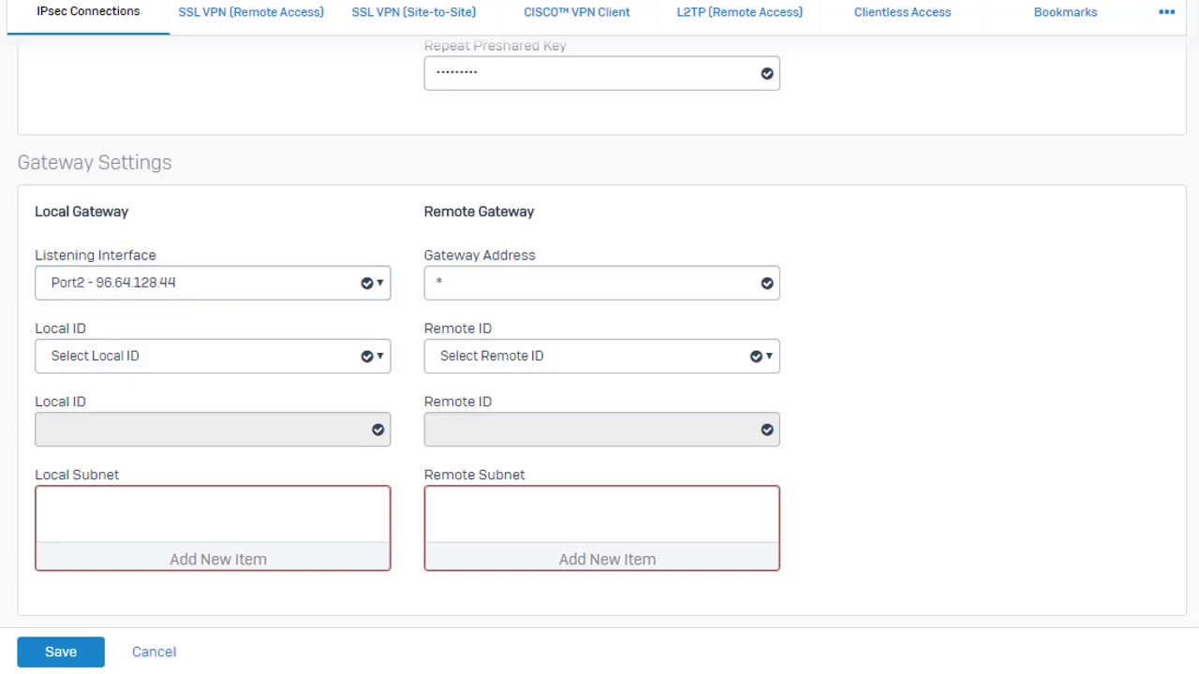
pyautogui.doubleClick(436, 284)
pyautogui.write('69.223.54.210')
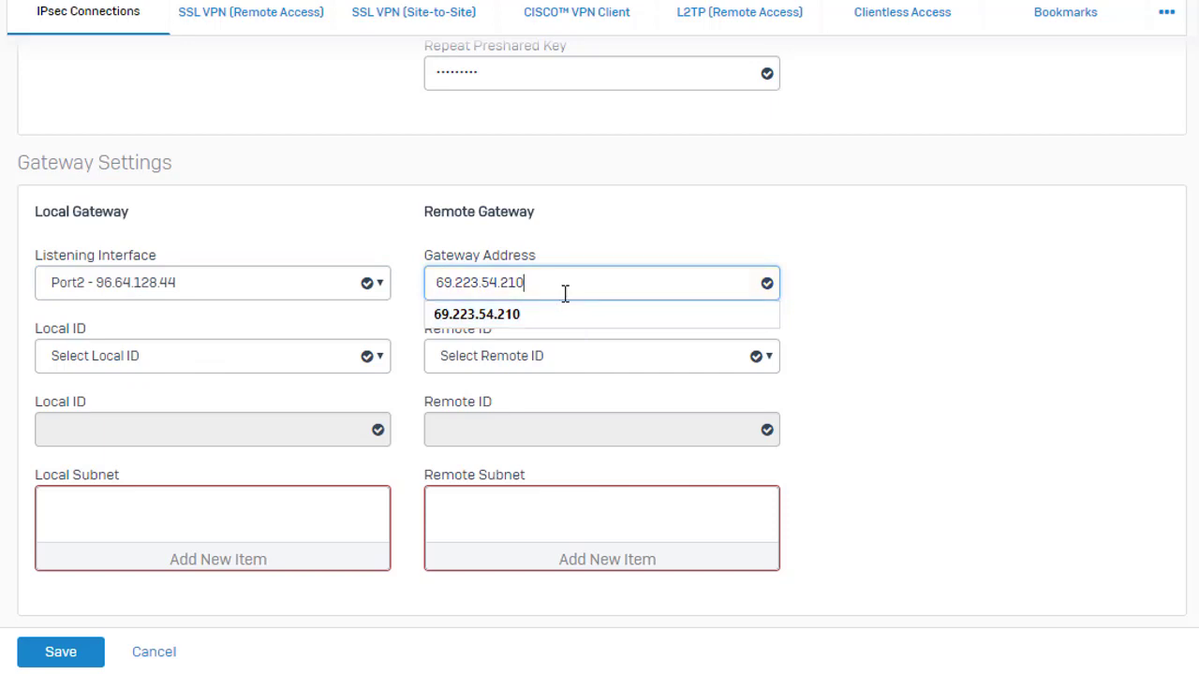
# Restore the gateway address to 69.223.54.210 after an accidental edit, leaving Local ID unset
pyautogui.moveTo(534, 298); pyautogui.dragTo(438, 300)
pyautogui.moveTo(565, 280); pyautogui.dragTo(393, 296)
pyautogui.hotkey('ctrl', 'c')
pyautogui.write('*')
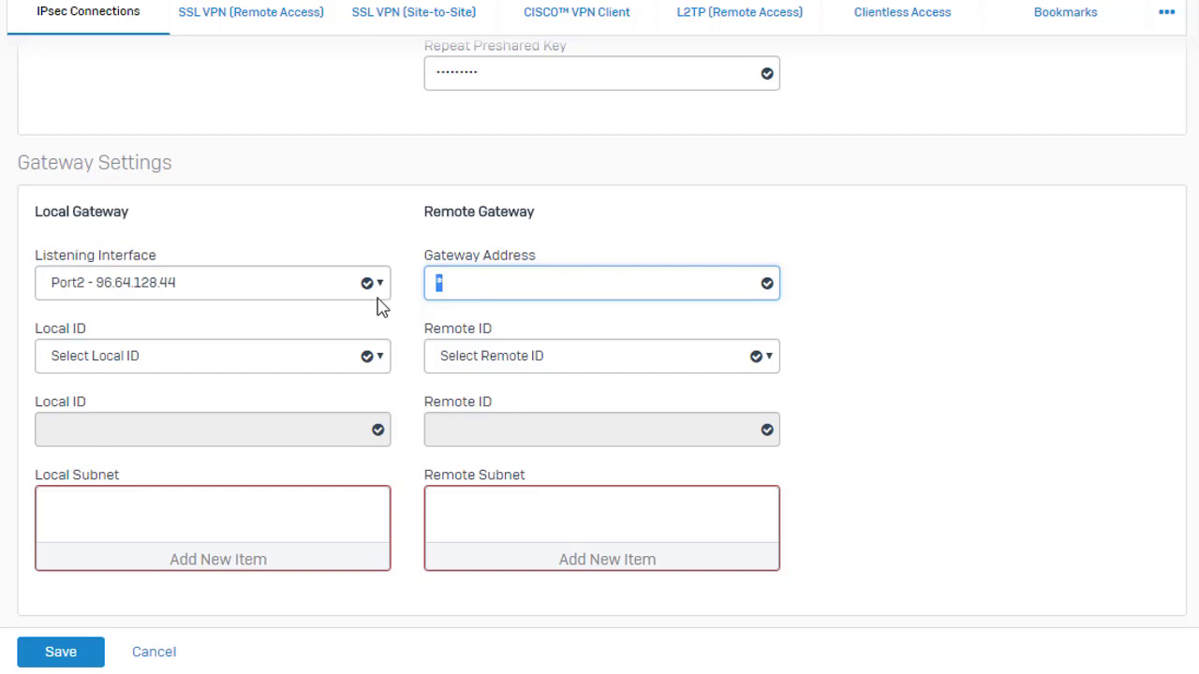
pyautogui.press('BackSpace')
pyautogui.hotkey('ctrl', 'v')
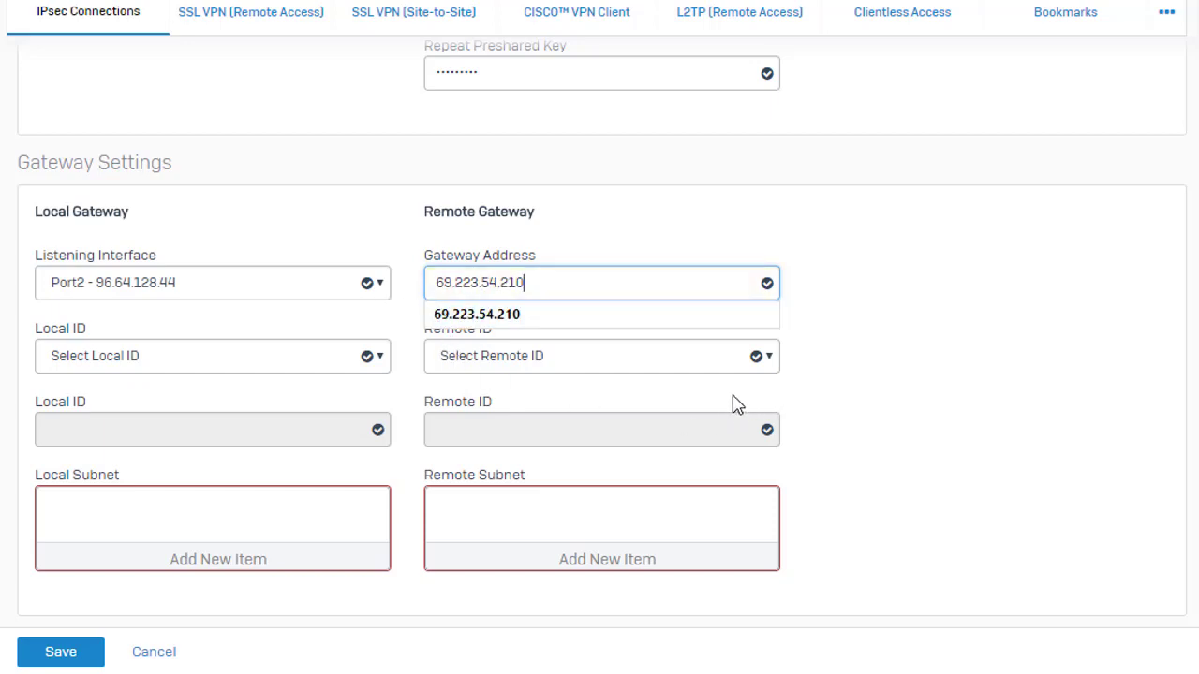
pyautogui.click(675, 401)
pyautogui.click(241, 365)
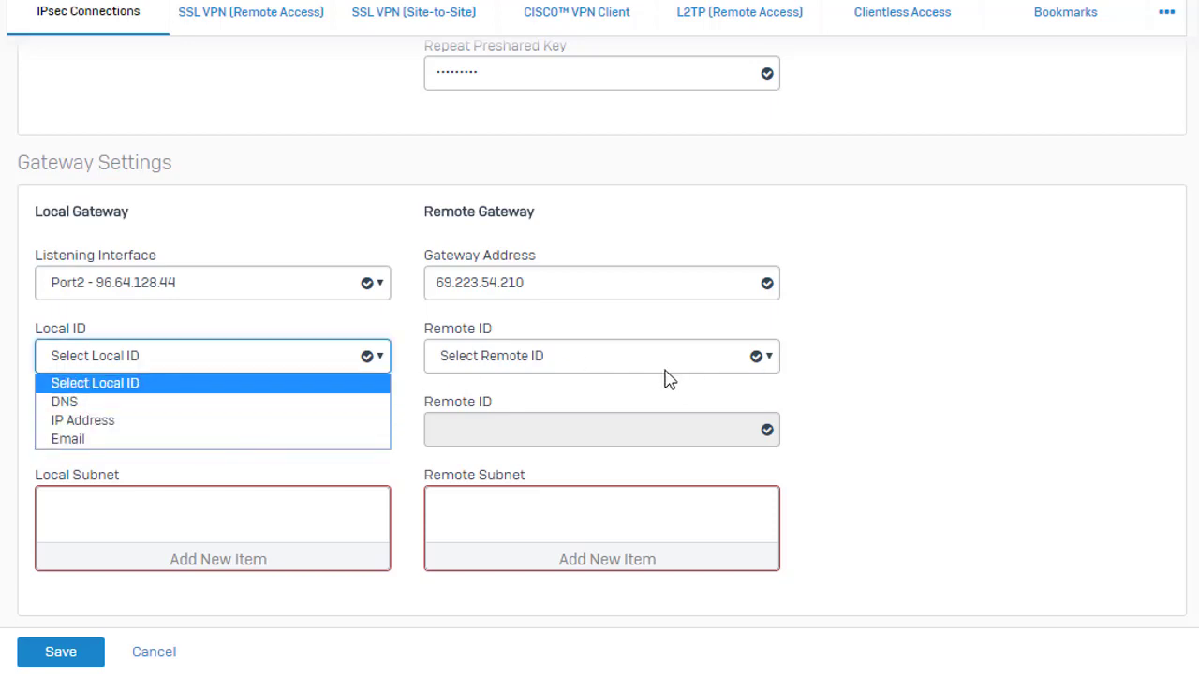
pyautogui.click(567, 342)
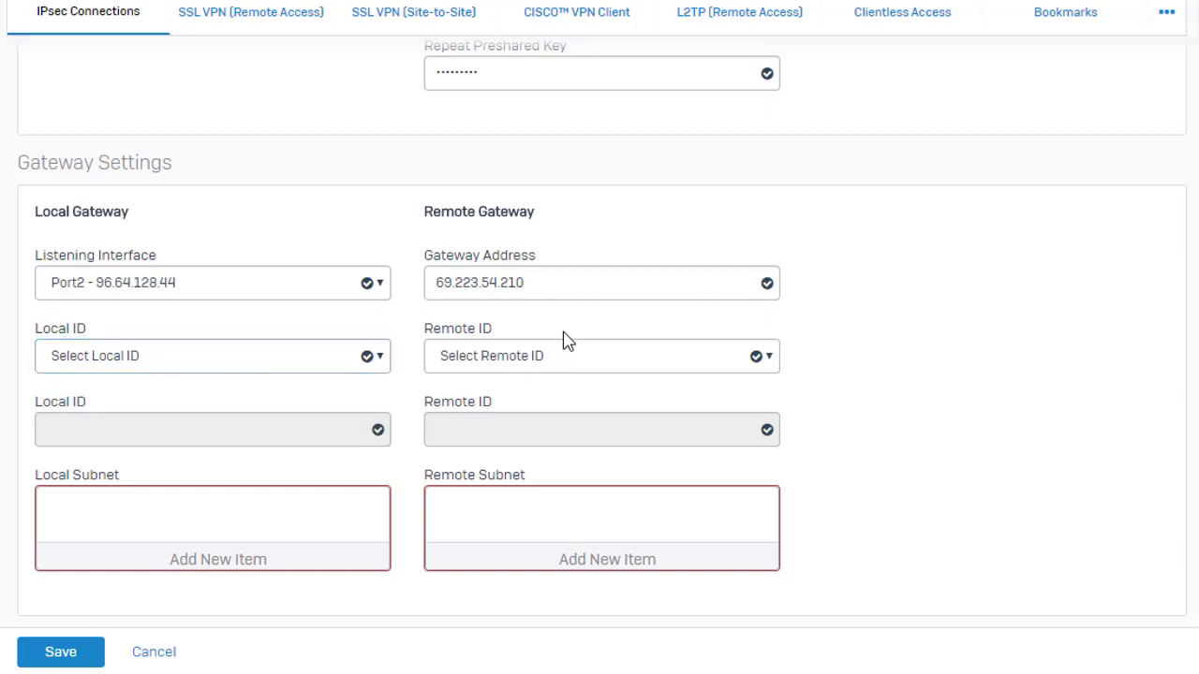
# Set INT-NET as the connection's local subnet
pyautogui.click(230, 576)
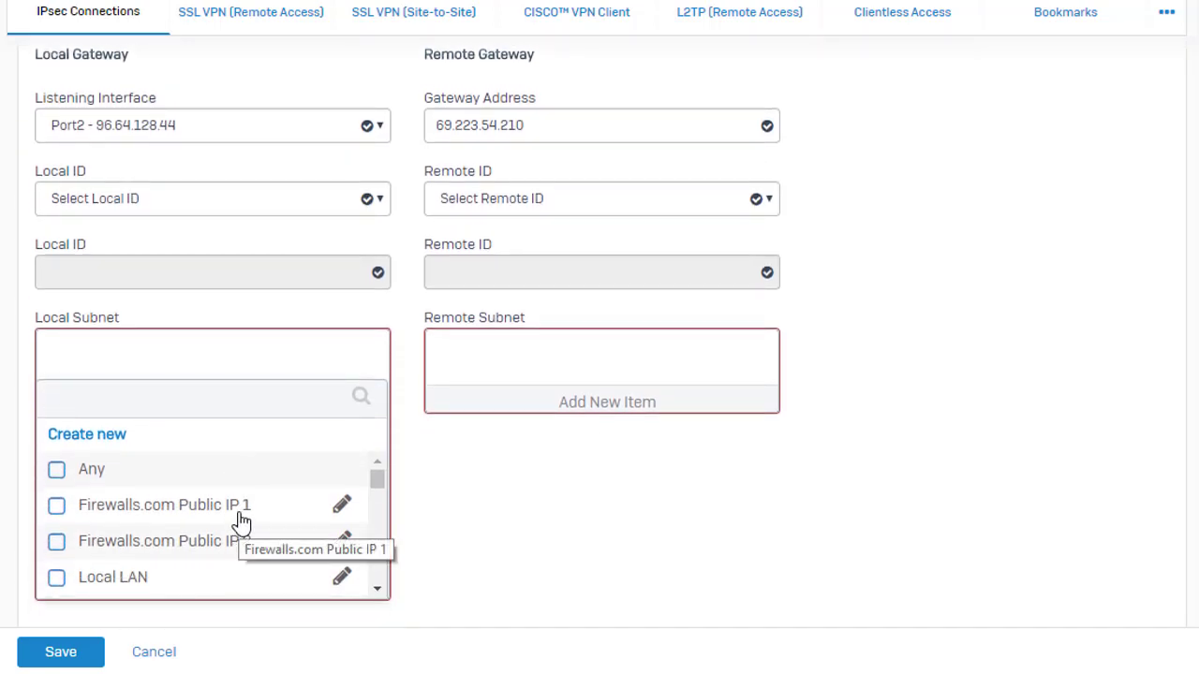
pyautogui.click(84, 436)
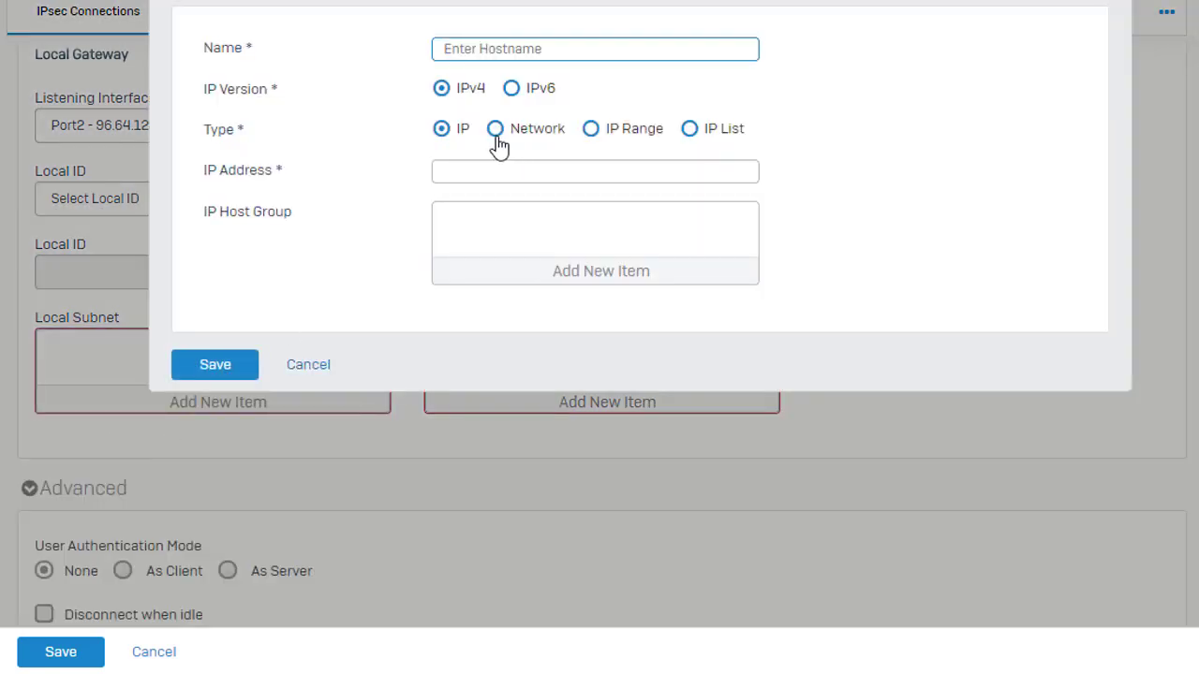
pyautogui.click(496, 137)
pyautogui.click(350, 131)
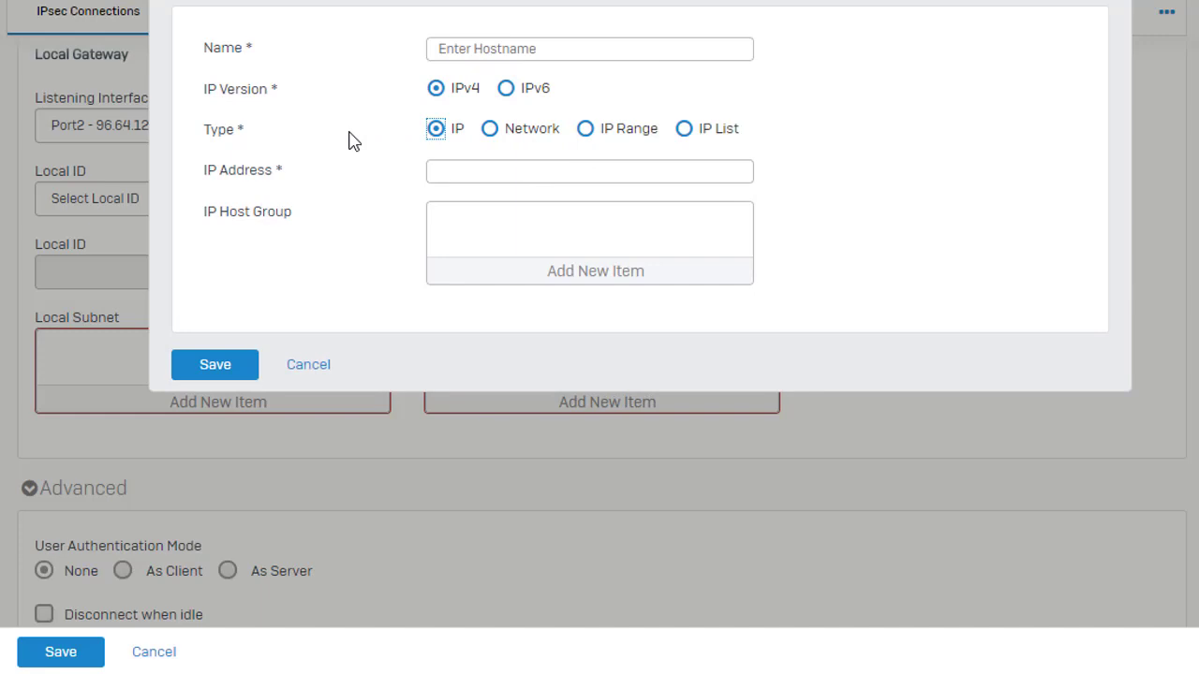
pyautogui.click(316, 373)
pyautogui.click(235, 401)
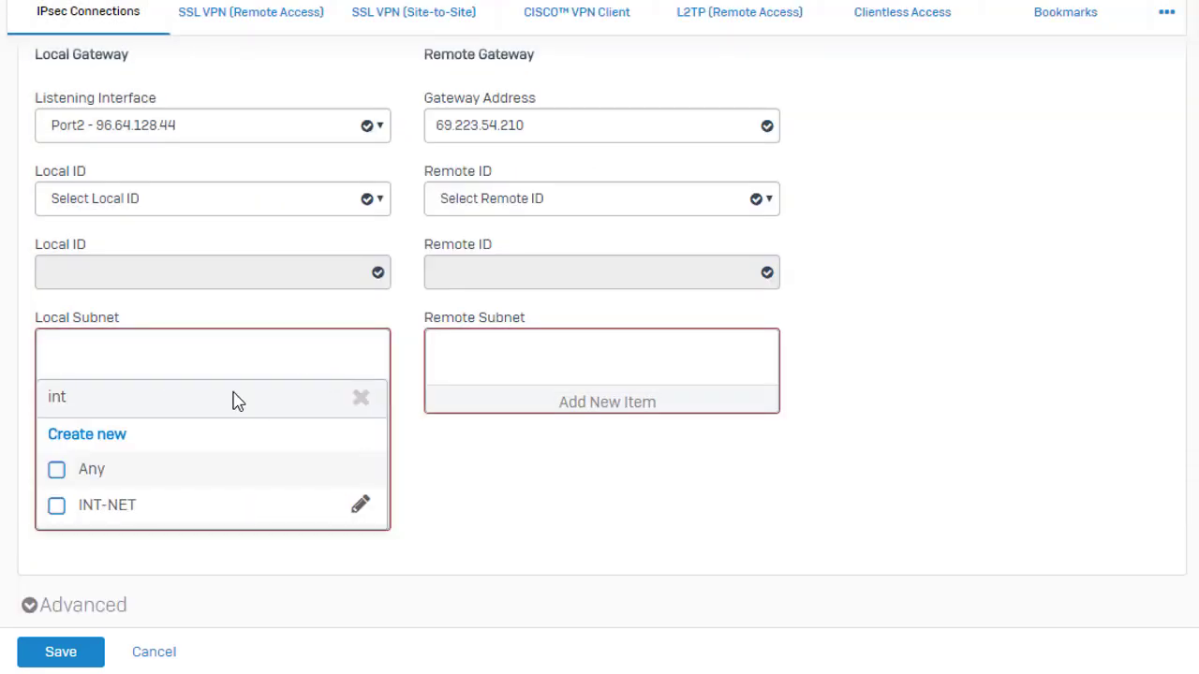
pyautogui.click(139, 515)
pyautogui.click(140, 549)
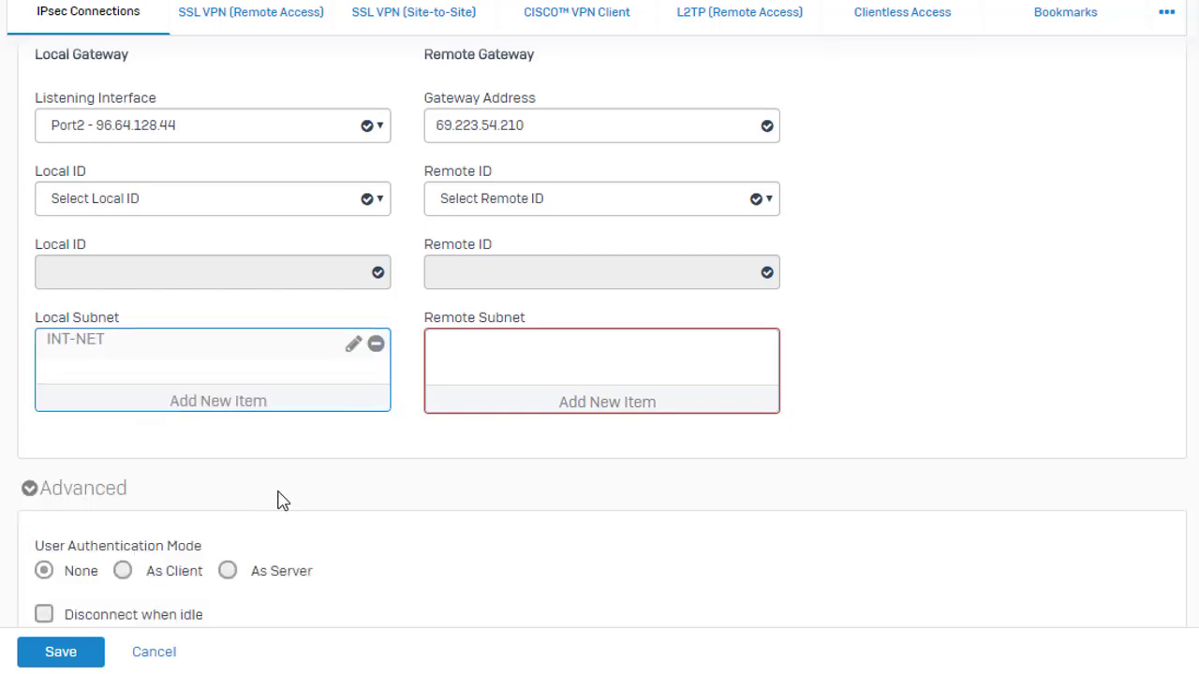
# Set SonicWall LAN as the remote subnet and save the SonicWall_VPN connection
pyautogui.click(588, 402)
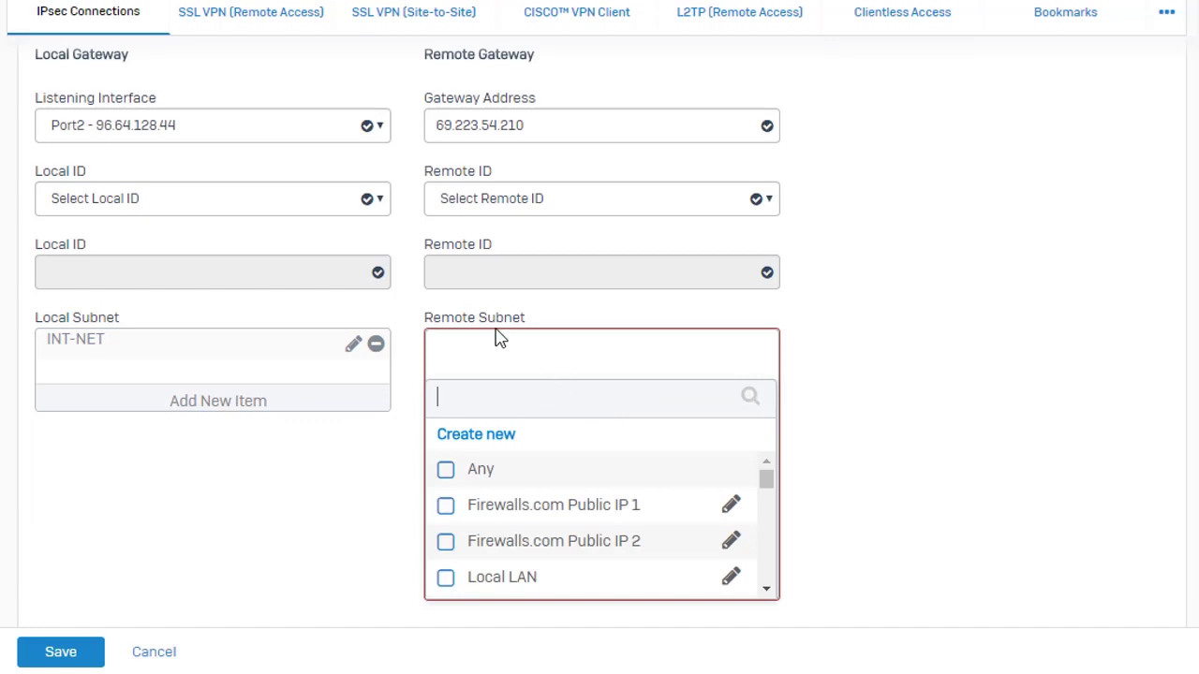
pyautogui.click(490, 435)
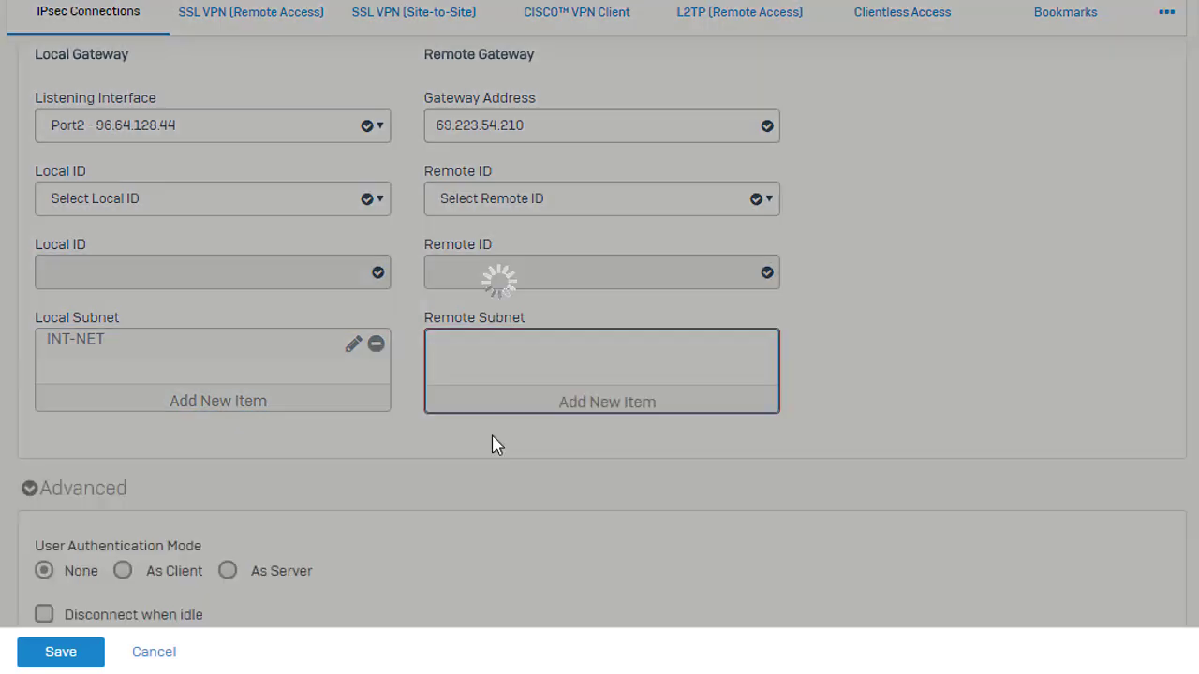
pyautogui.click(317, 368)
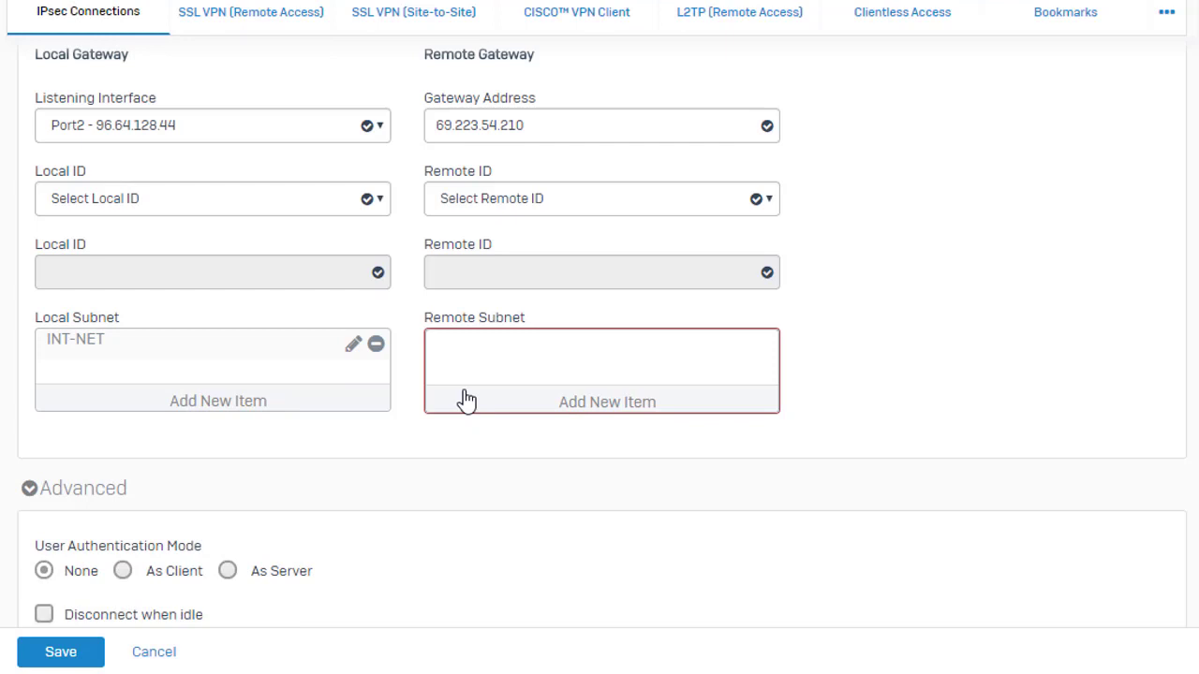
pyautogui.click(529, 398)
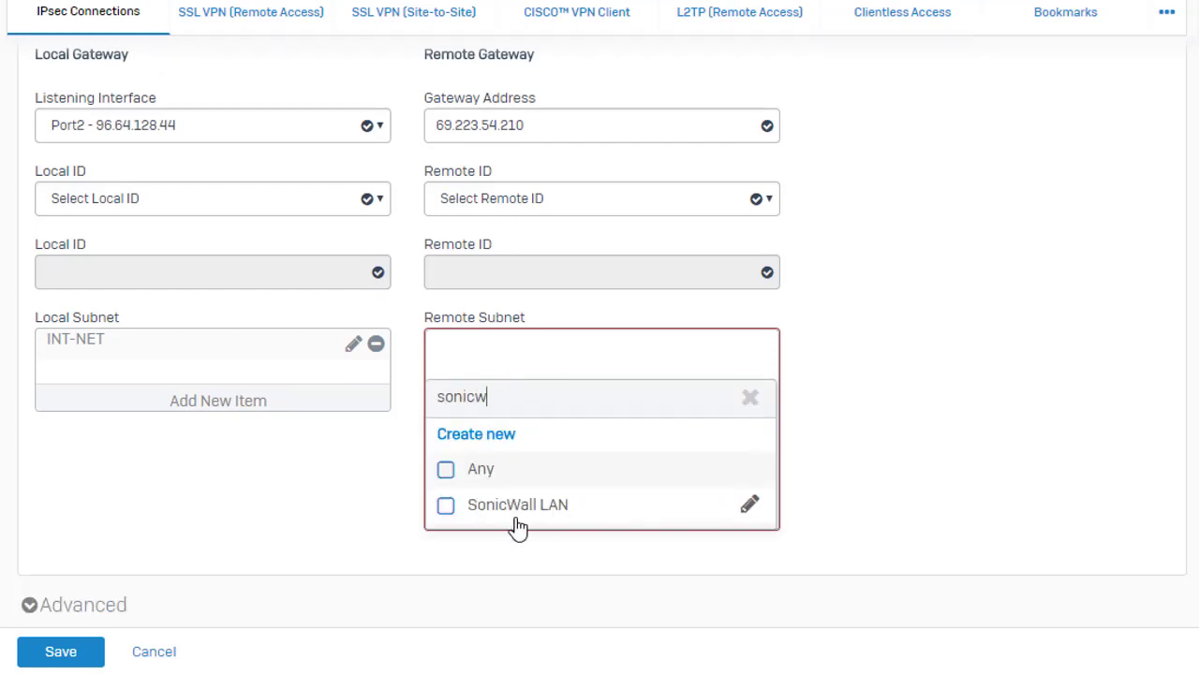
pyautogui.click(517, 513)
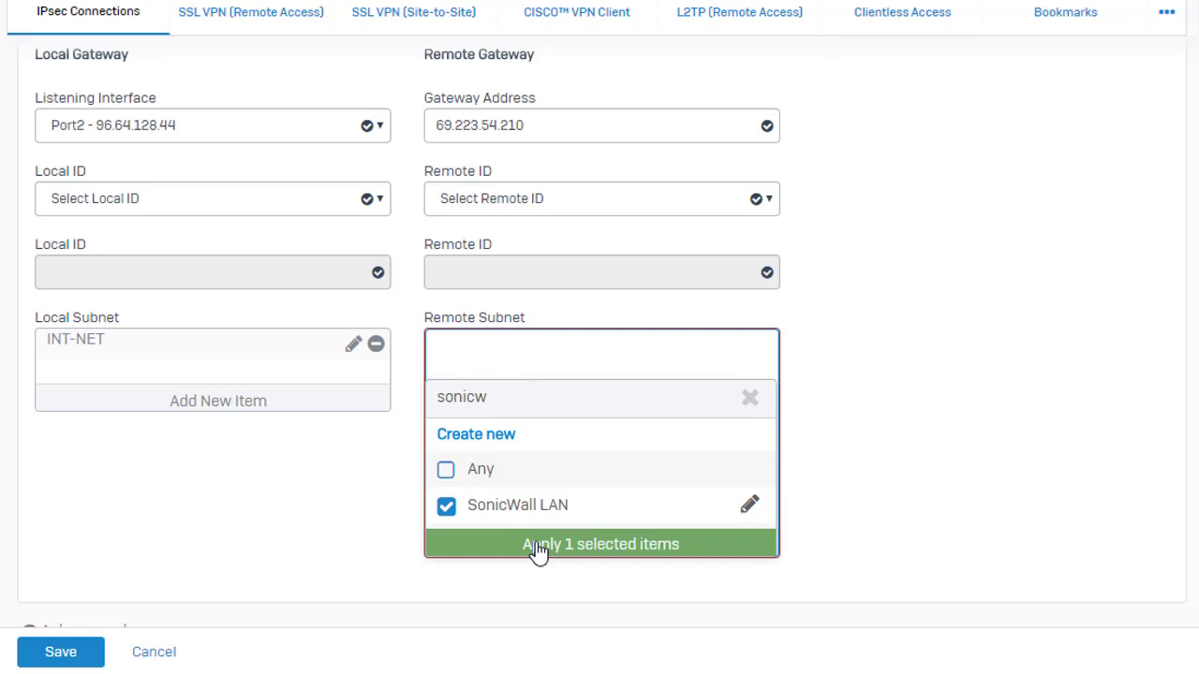
pyautogui.click(538, 545)
pyautogui.scroll(-2, 542, 538)
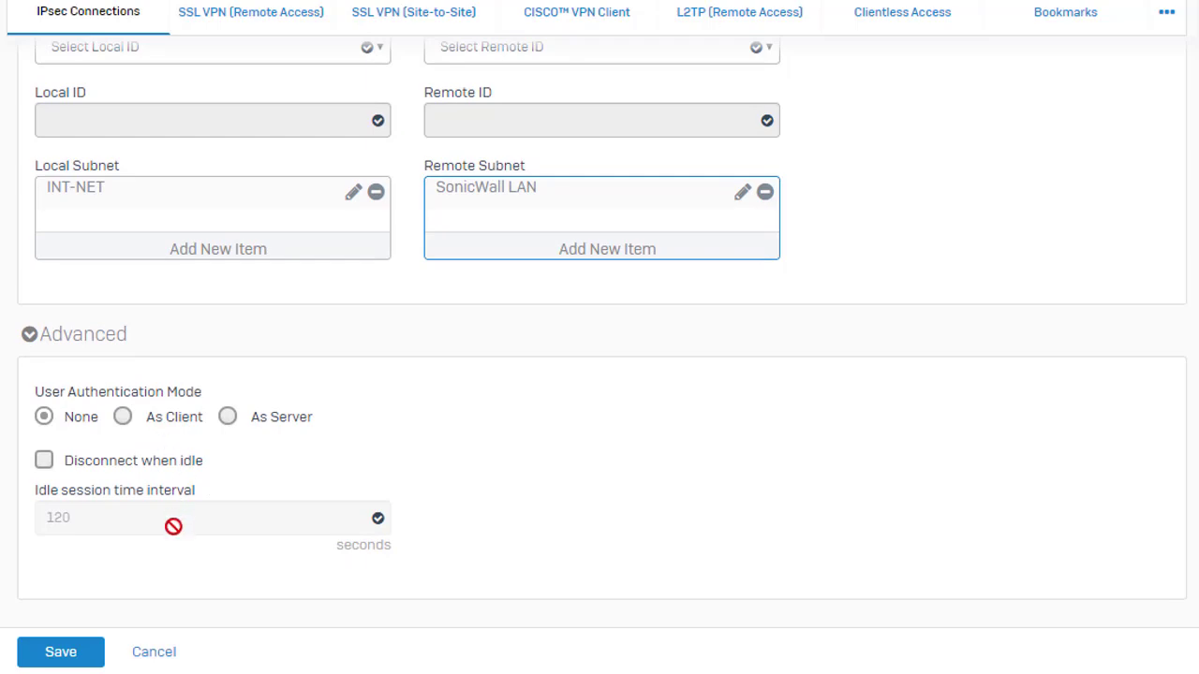
pyautogui.click(73, 658)
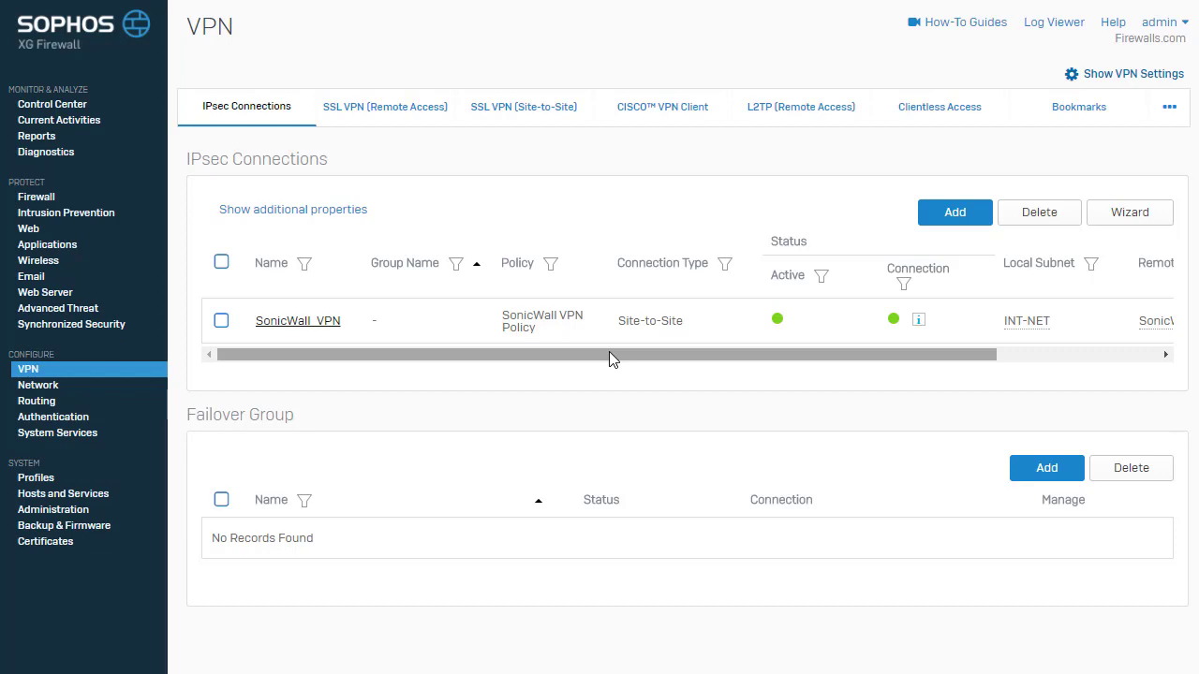
# Add a new user/network firewall rule named LAN > ANY > SWvpn positioned at the top
pyautogui.click(53, 198)
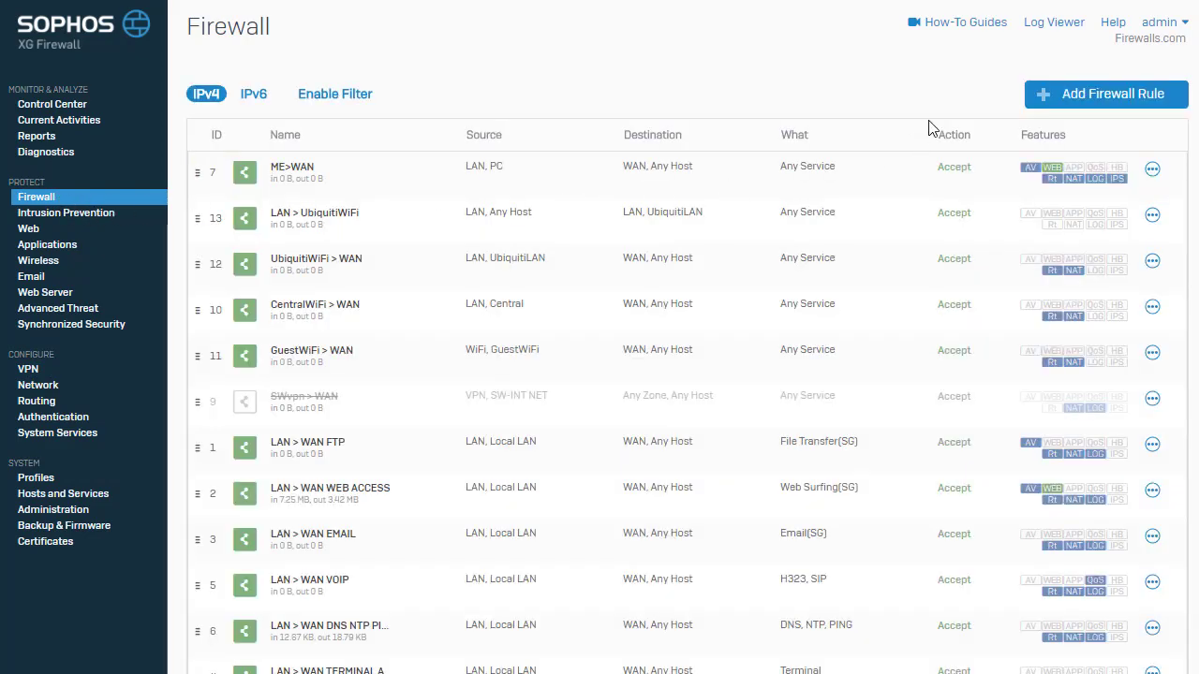
pyautogui.click(1099, 96)
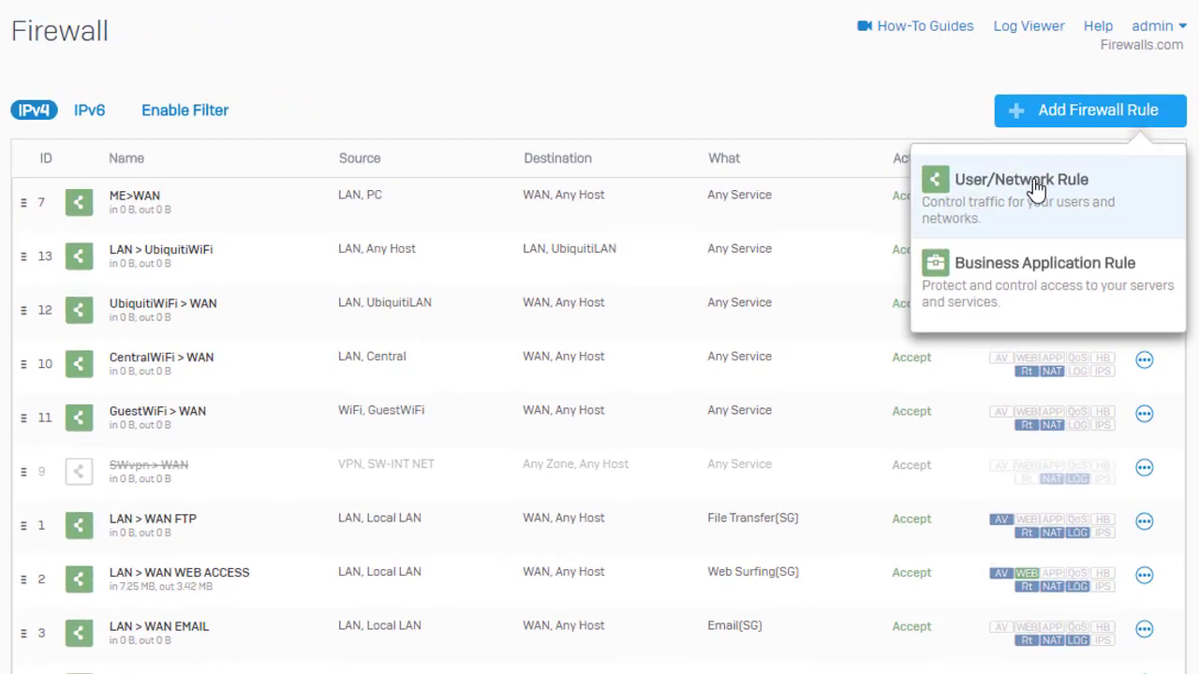
pyautogui.click(1091, 206)
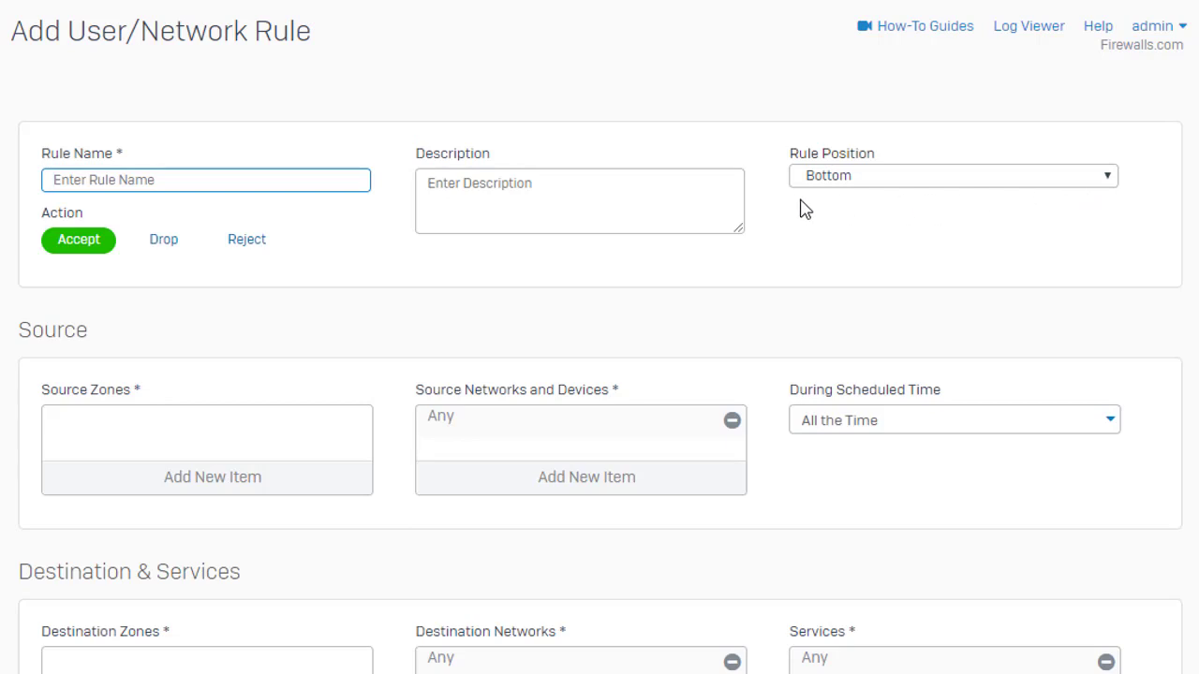
pyautogui.write('LAN')
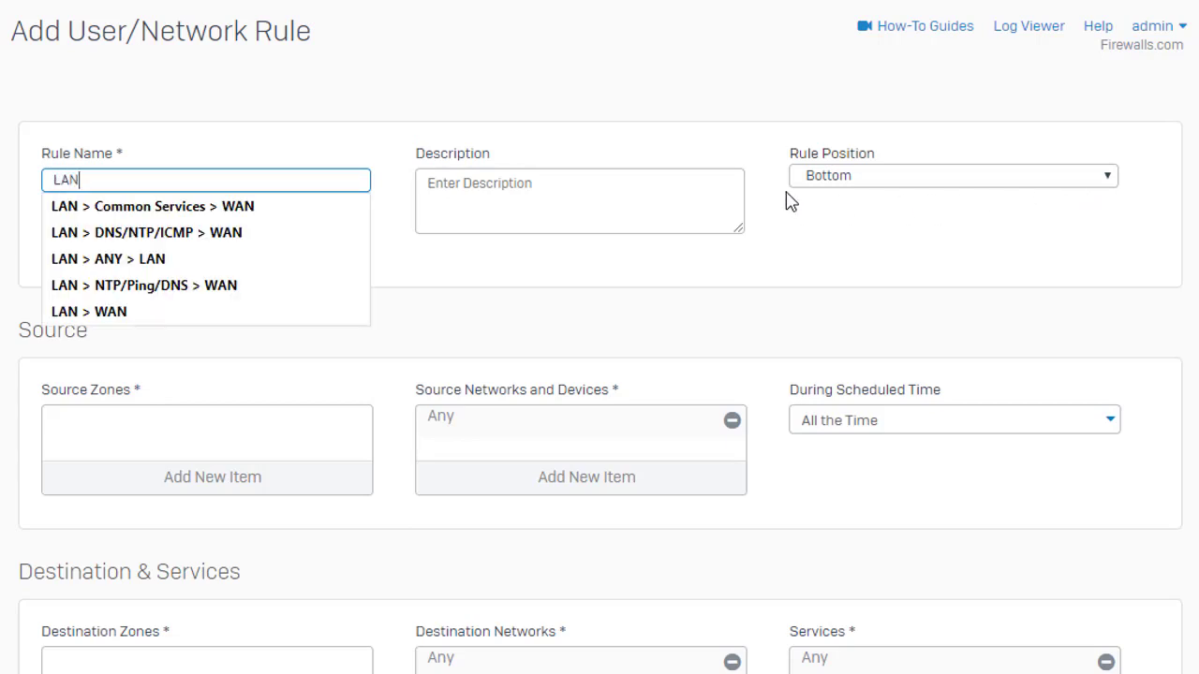
pyautogui.write(' > ANY')
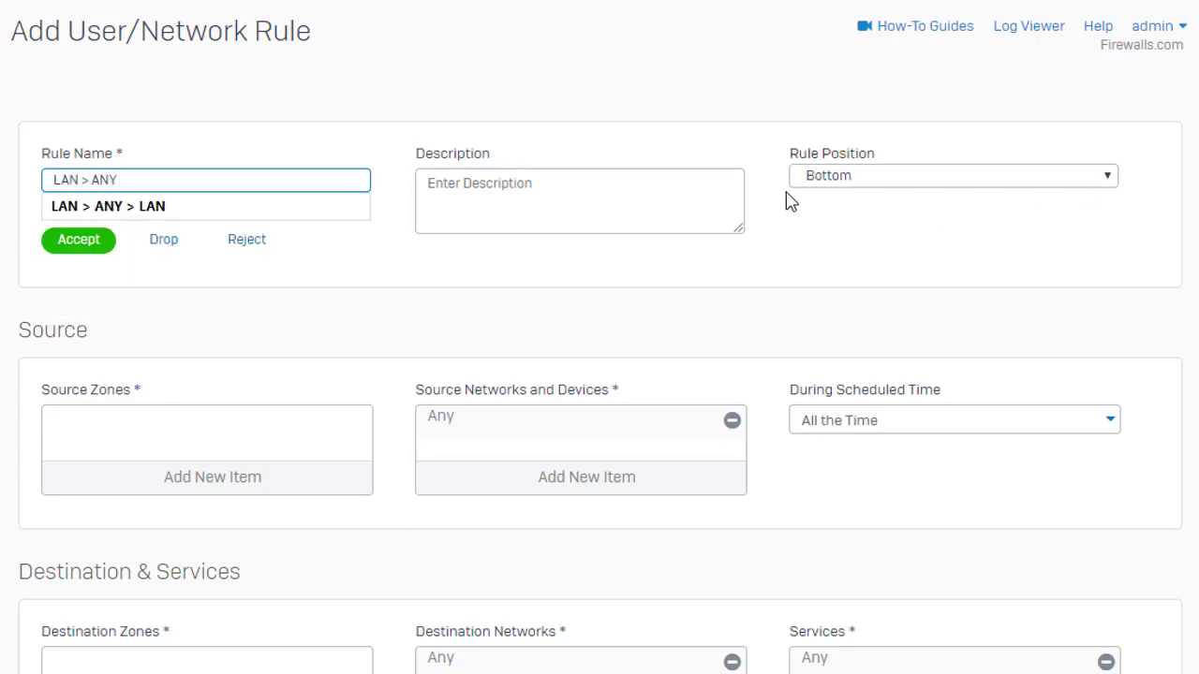
pyautogui.write(' > SWvpn')
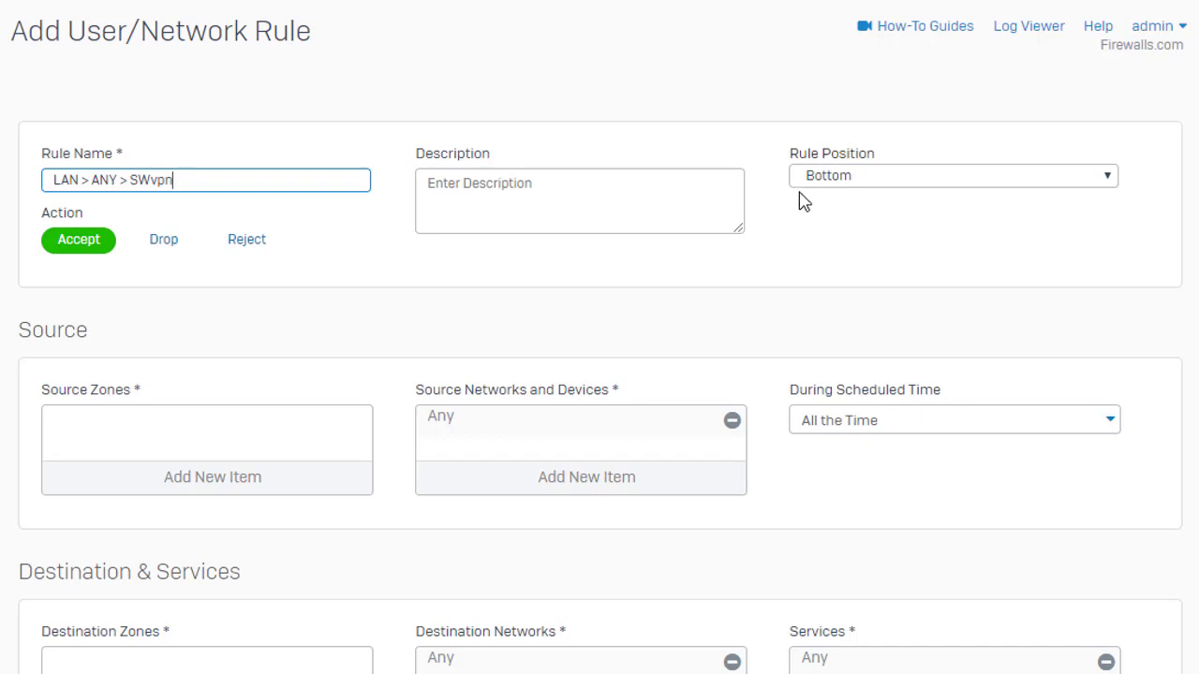
pyautogui.click(825, 179)
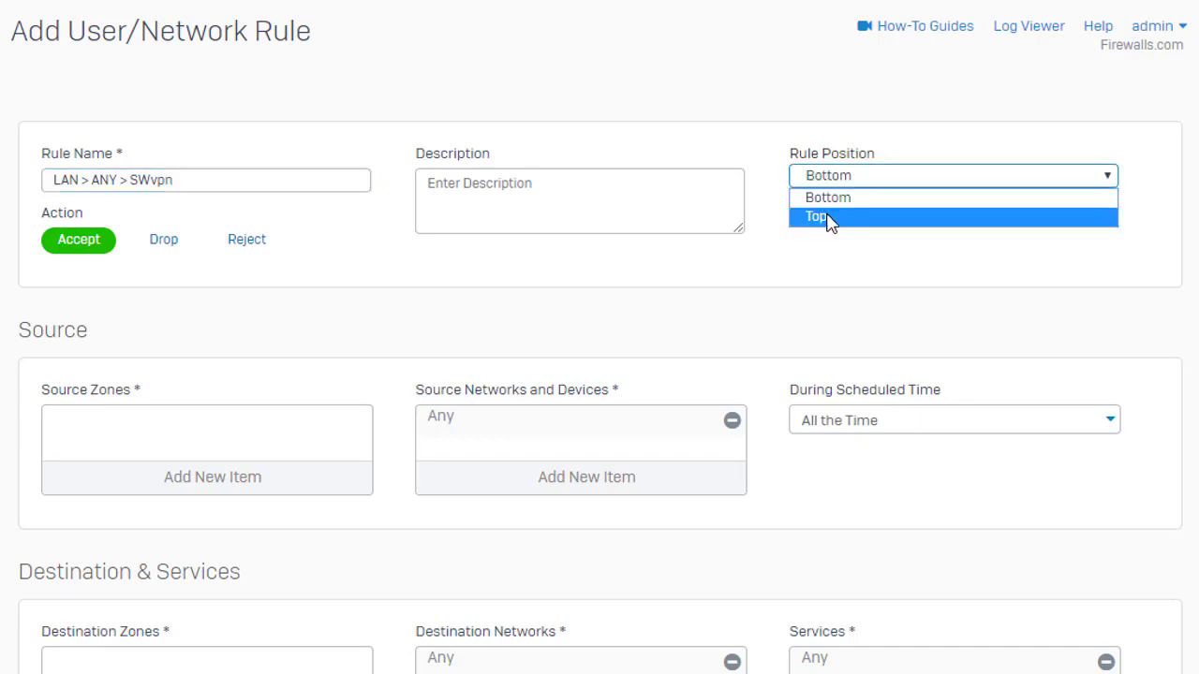
pyautogui.click(825, 216)
# Set the rule's source zone to LAN and source network to INT-NET
pyautogui.click(209, 480)
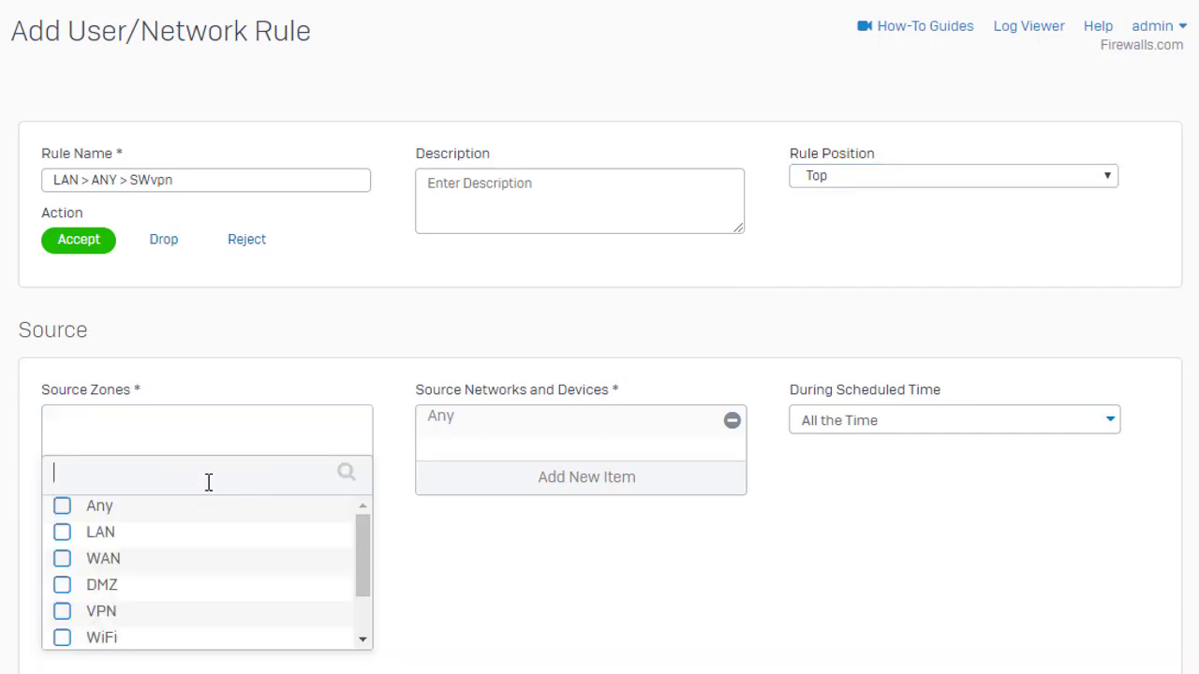
pyautogui.click(118, 533)
pyautogui.click(199, 664)
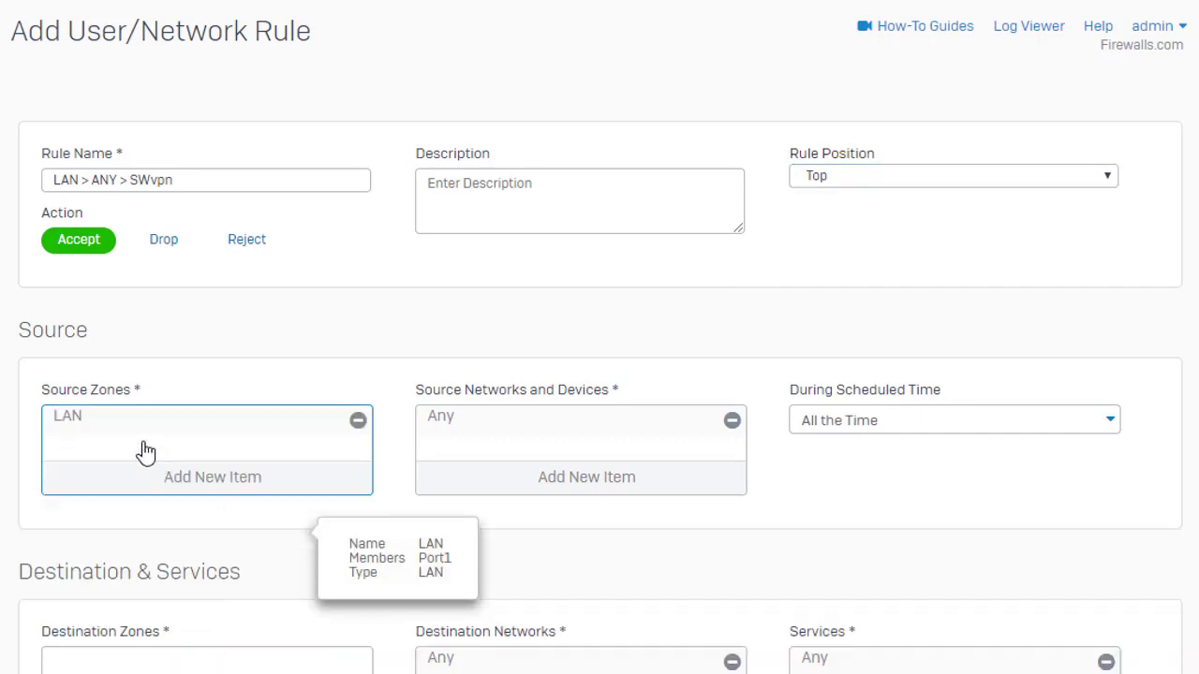
pyautogui.click(733, 423)
pyautogui.click(734, 423)
pyautogui.click(645, 481)
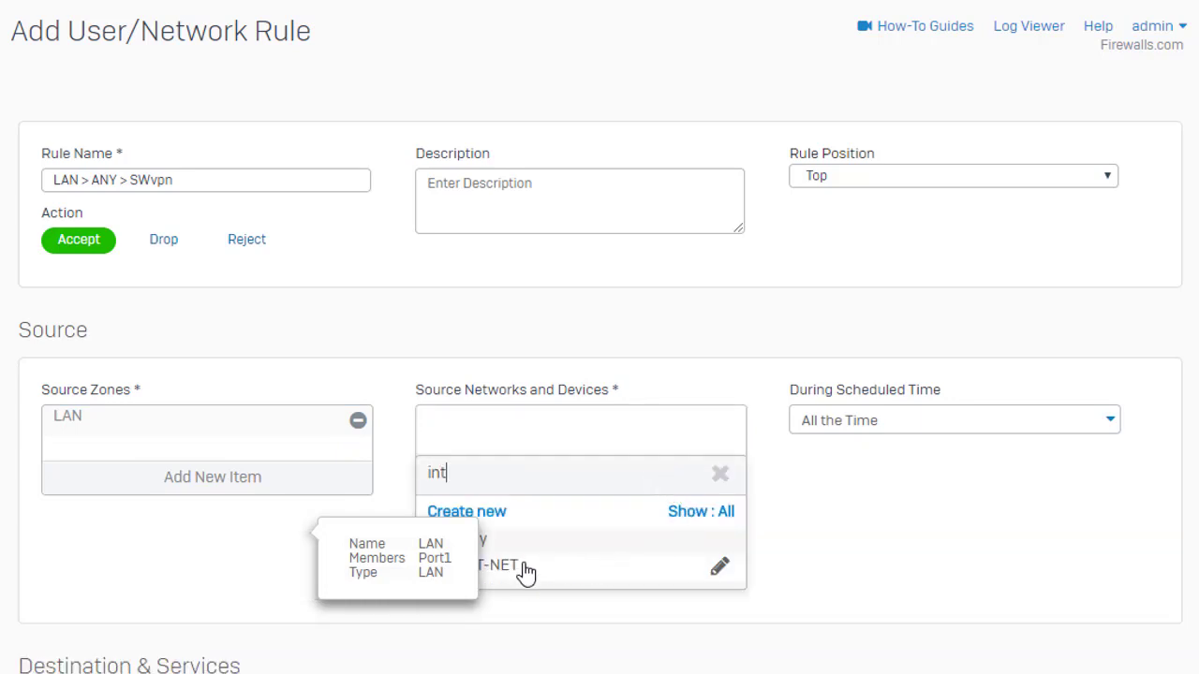
pyautogui.click(527, 573)
pyautogui.click(524, 602)
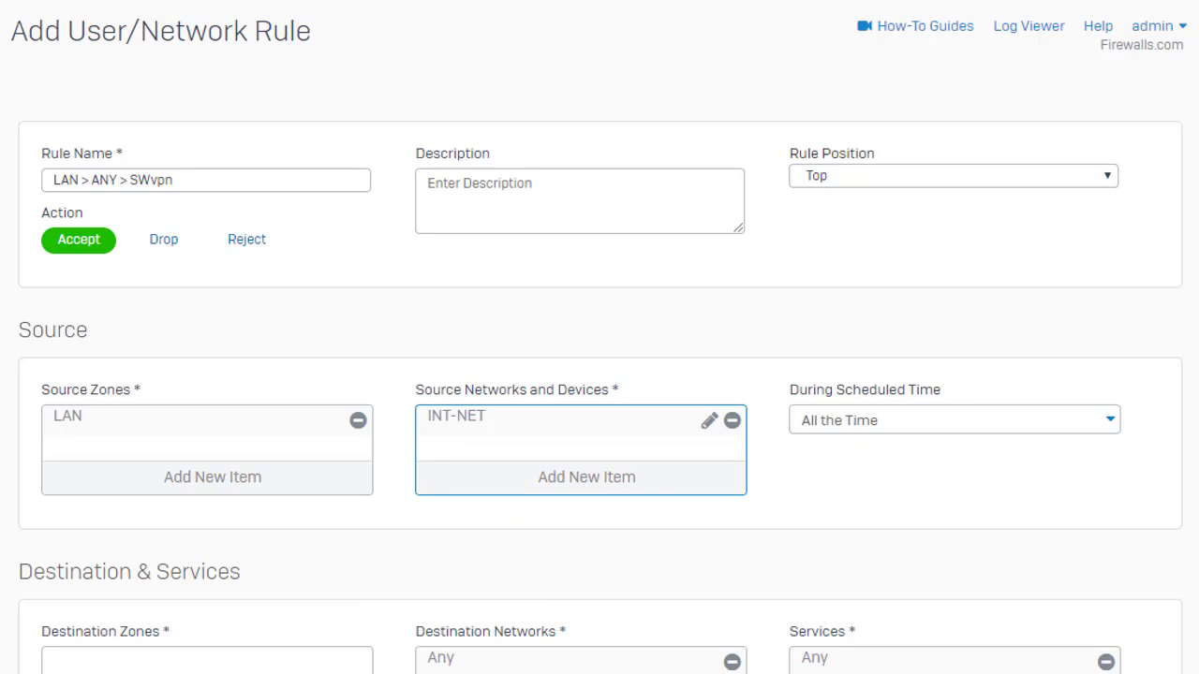
pyautogui.press('Tab')
pyautogui.press('Tab')
# Set the destination zone to VPN and destination network to SonicWall LAN
pyautogui.click(62, 673)
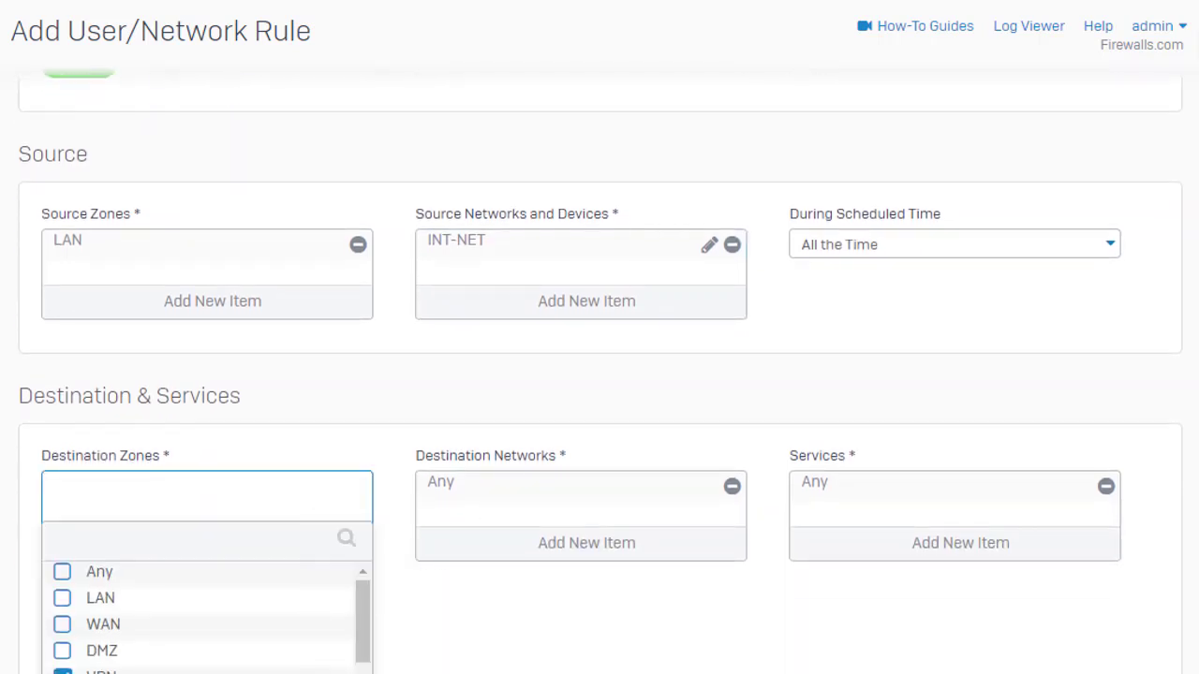
pyautogui.click(700, 538)
pyautogui.click(734, 489)
pyautogui.click(563, 549)
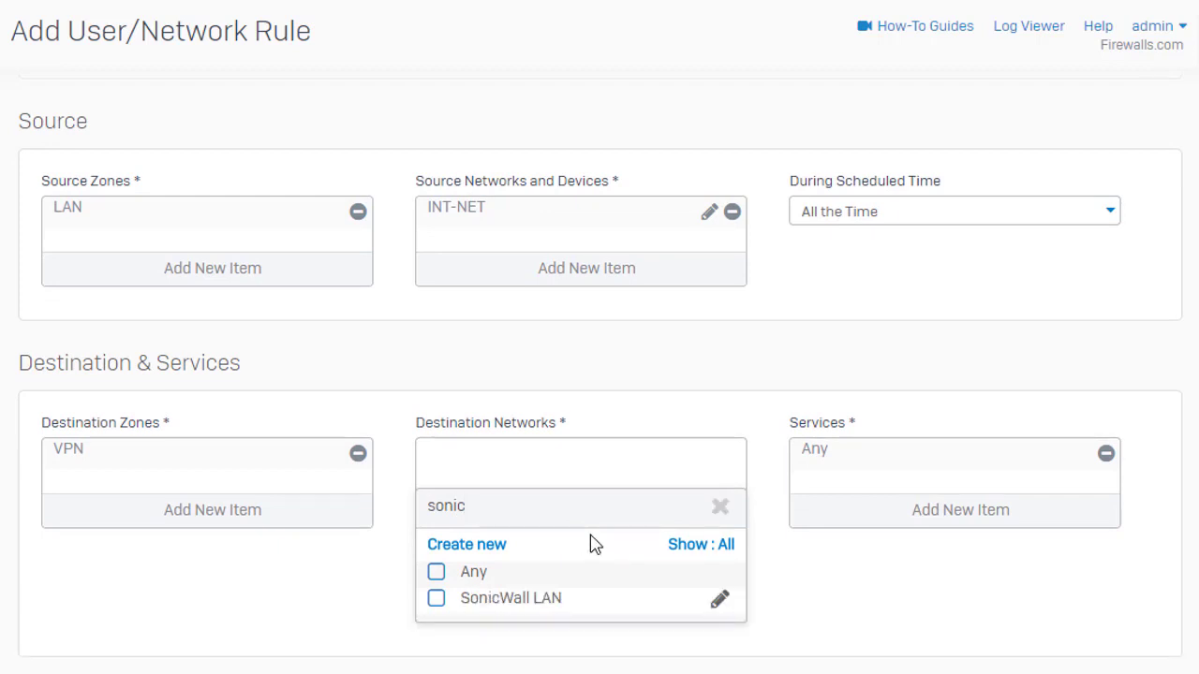
pyautogui.click(543, 601)
pyautogui.click(550, 639)
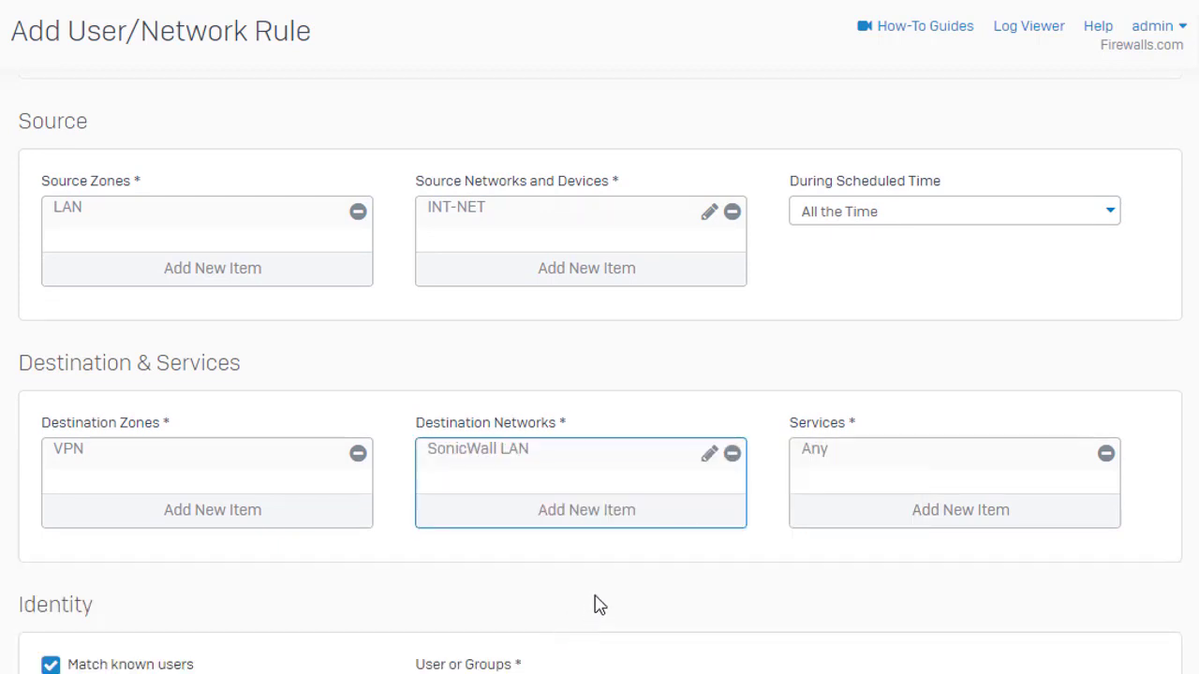
# Turn off Match known users, apply generalpolicy intrusion prevention, enable traffic logging, and save the rule
pyautogui.click(53, 664)
pyautogui.scroll(-5, 175, 664)
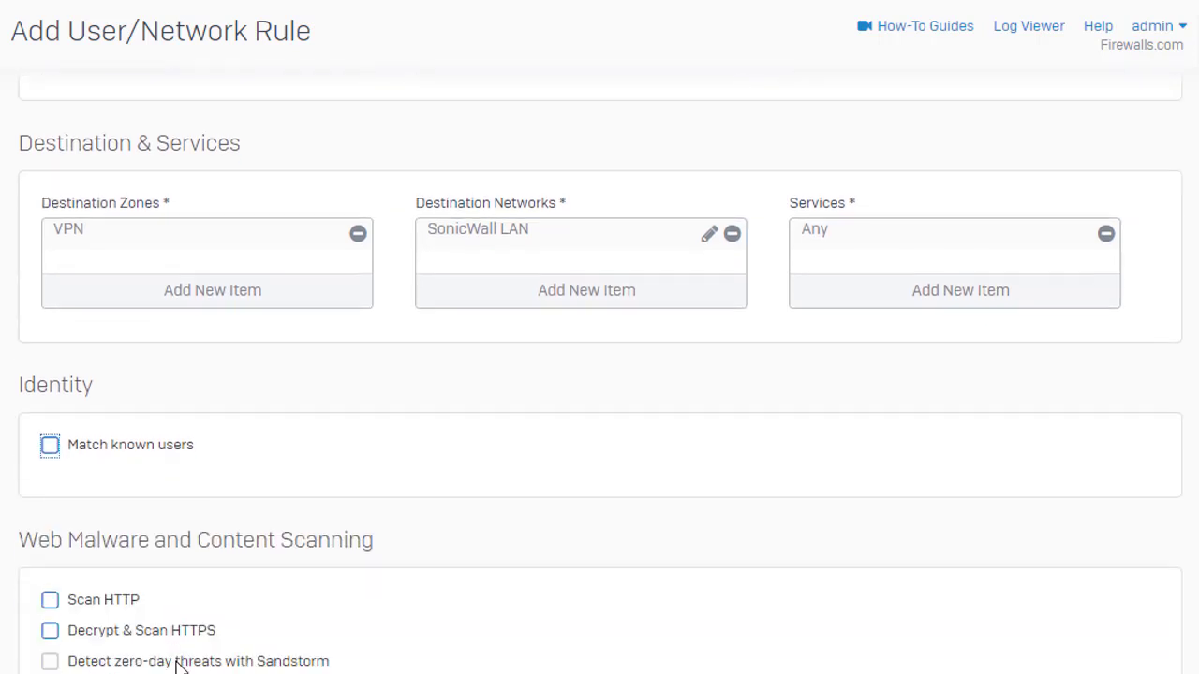
pyautogui.scroll(-3, 187, 645)
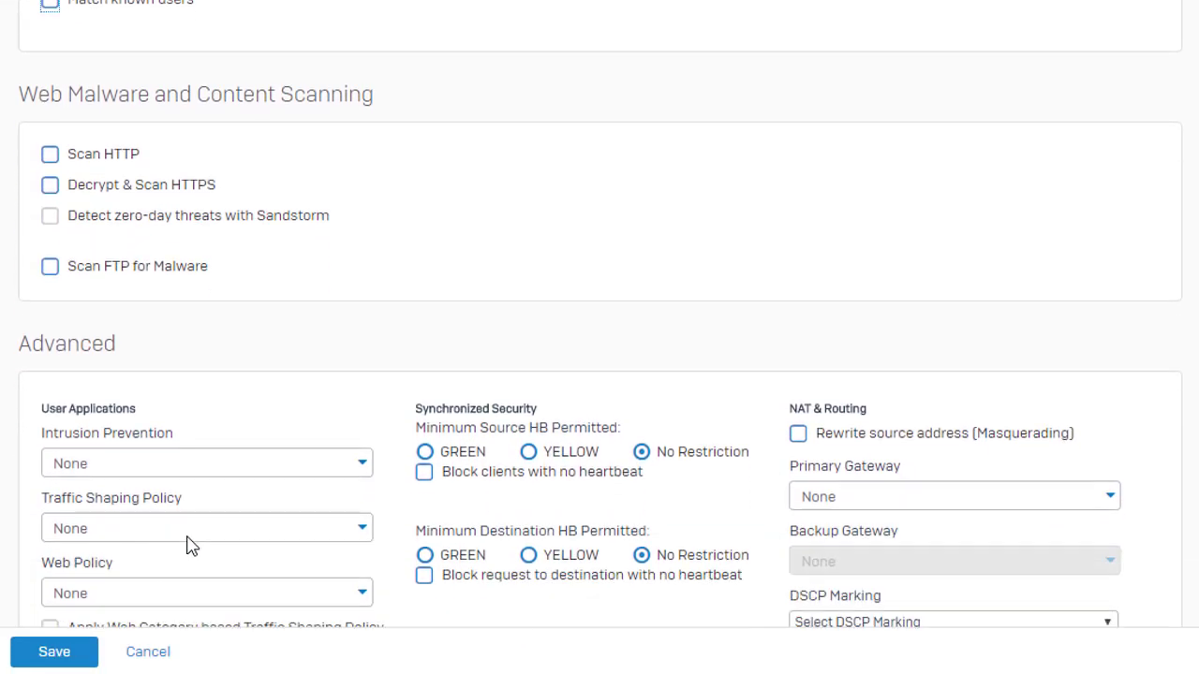
pyautogui.click(208, 476)
pyautogui.click(156, 493)
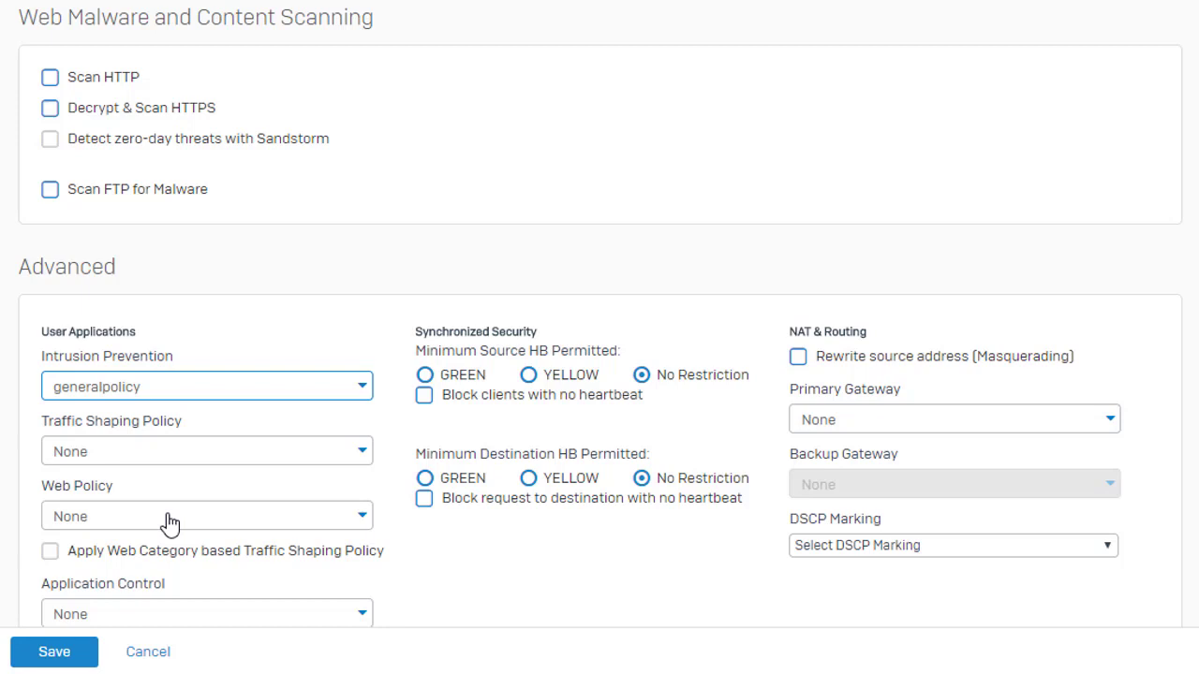
pyautogui.scroll(-2, 196, 522)
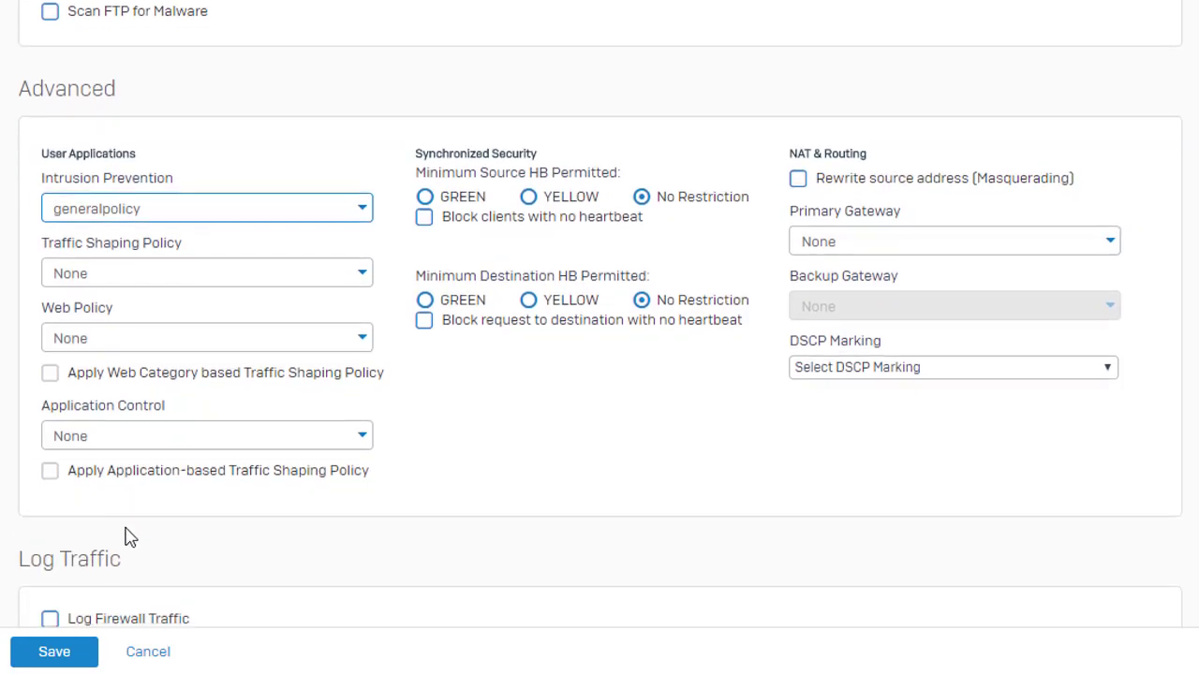
pyautogui.click(50, 619)
pyautogui.click(75, 659)
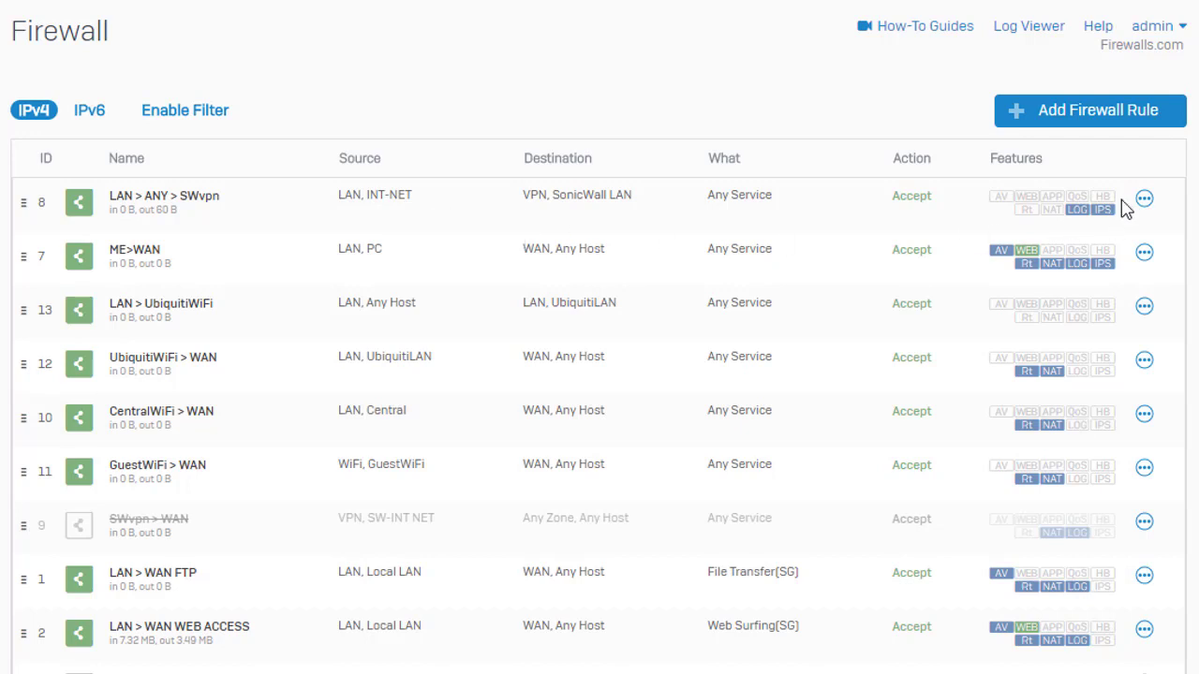
# Clone LAN > ANY > SWvpn below itself, rename the copy SWvpn > ANY > LAN, and drop its LAN source zone
pyautogui.click(1145, 200)
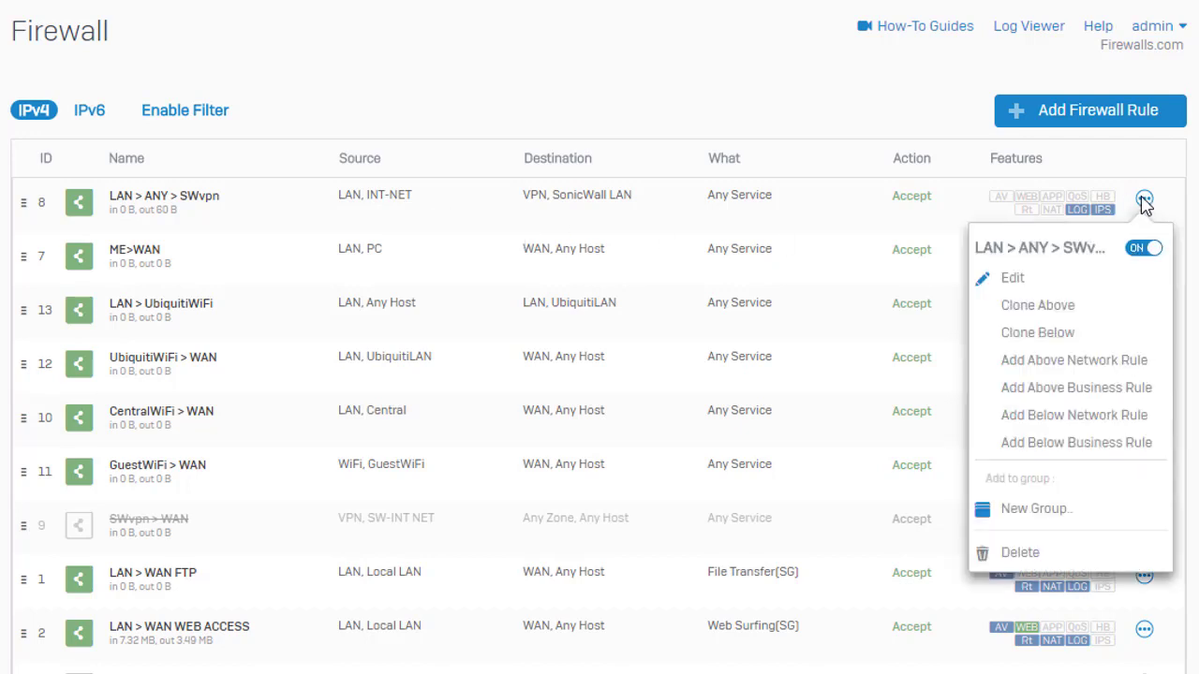
pyautogui.click(1060, 334)
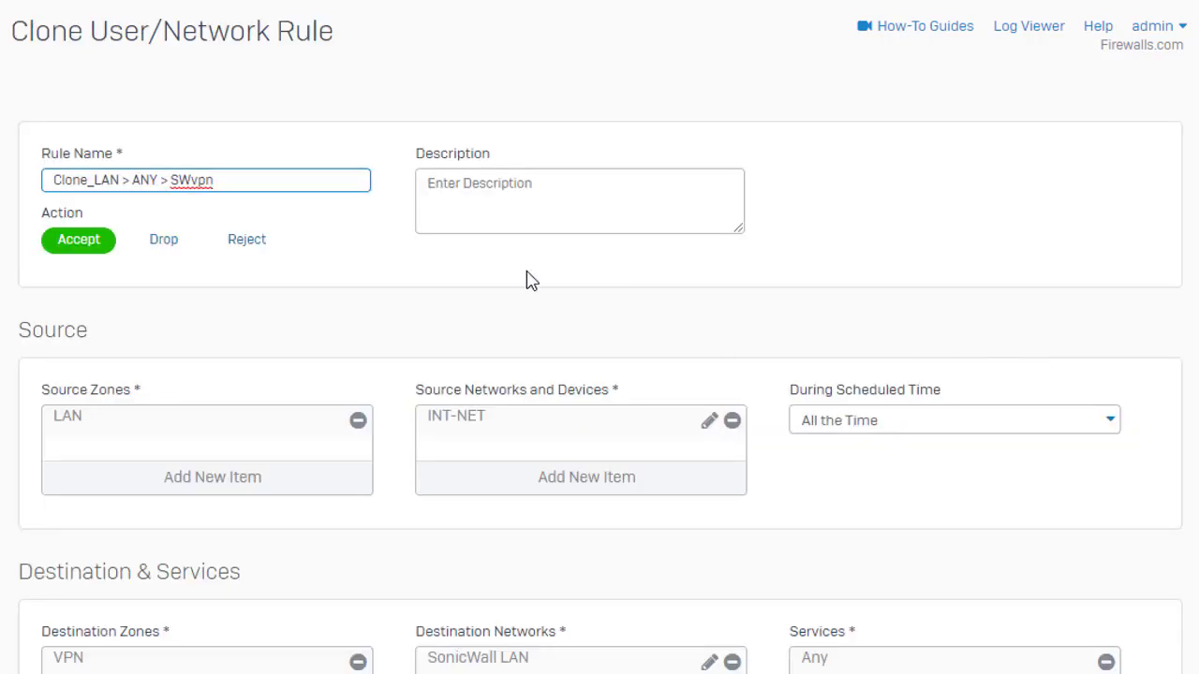
pyautogui.moveTo(121, 180); pyautogui.dragTo(37, 176)
pyautogui.write('SWvpn')
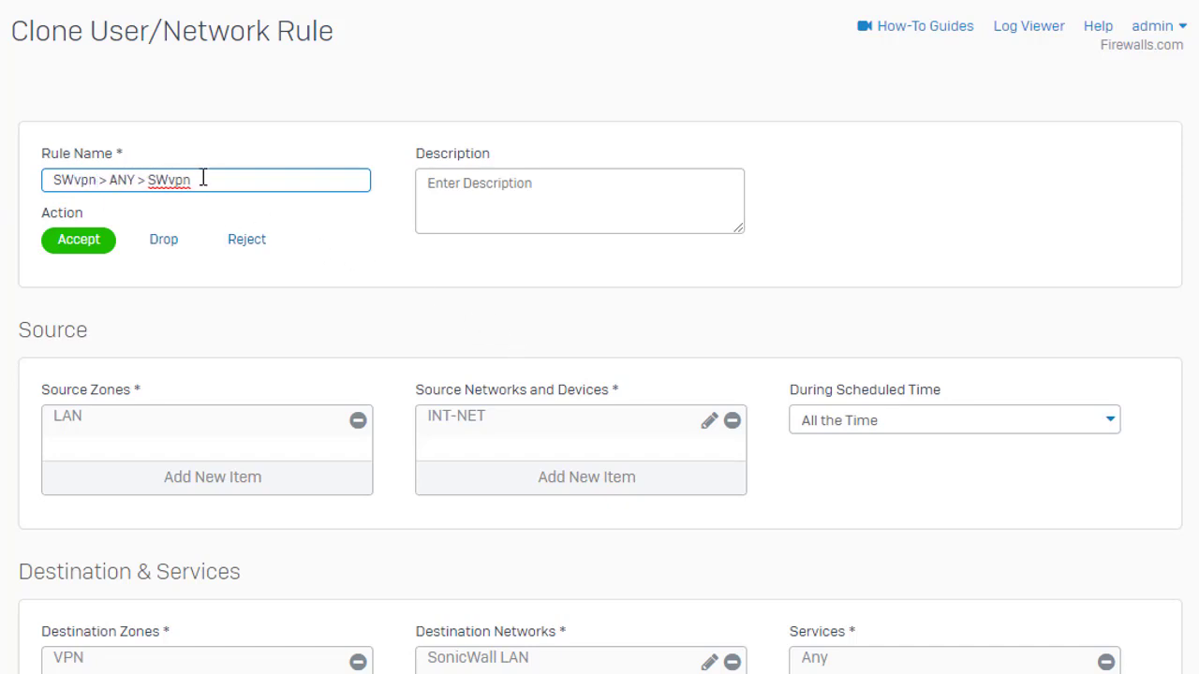
pyautogui.moveTo(203, 179); pyautogui.dragTo(149, 187)
pyautogui.write('LAN')
pyautogui.click(358, 421)
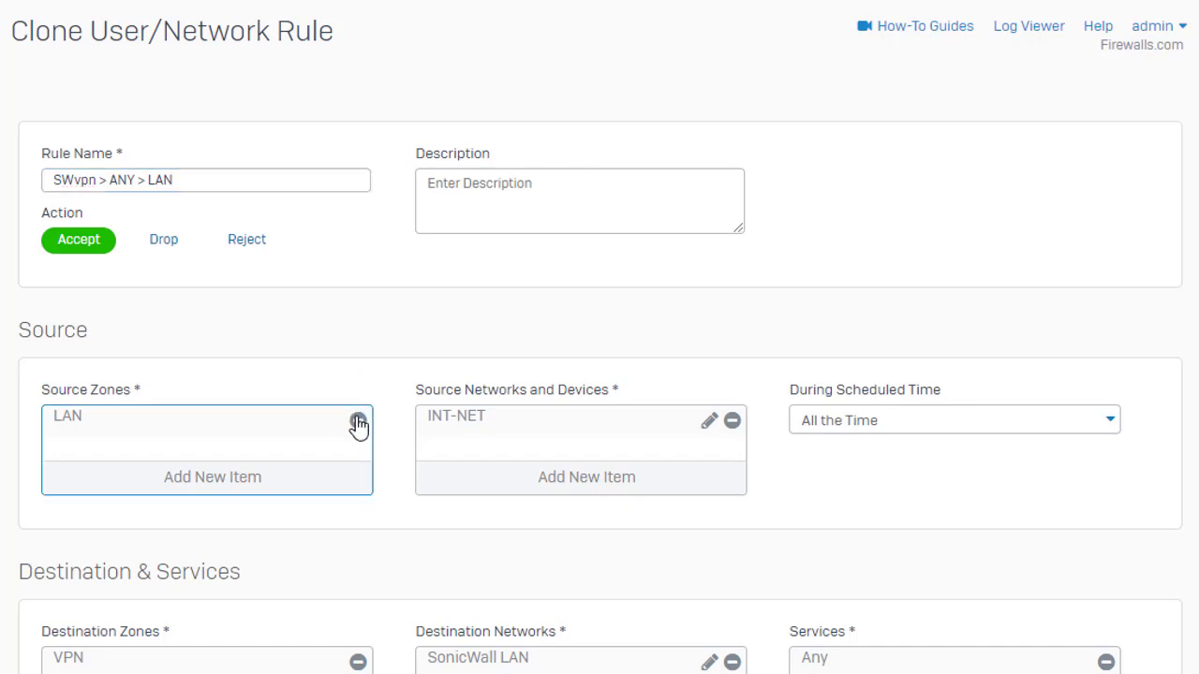
# Change the copy's source to the VPN zone and the SonicWall LAN network
pyautogui.click(254, 474)
pyautogui.write('vpn')
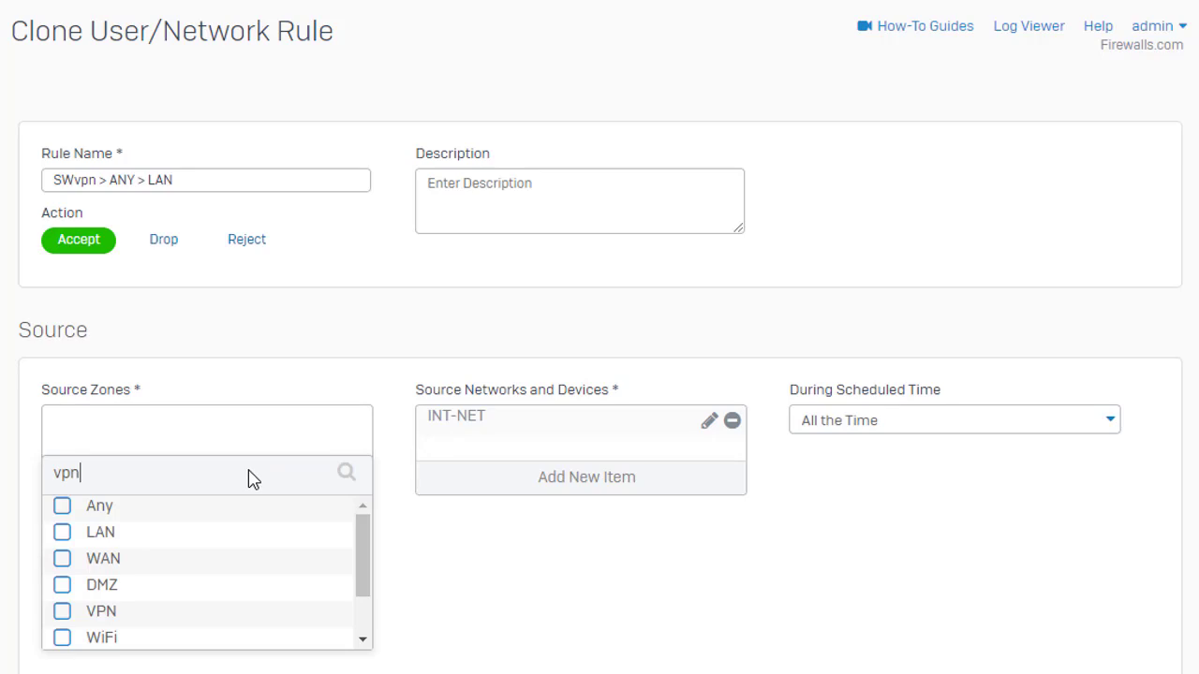
pyautogui.click(93, 533)
pyautogui.click(136, 583)
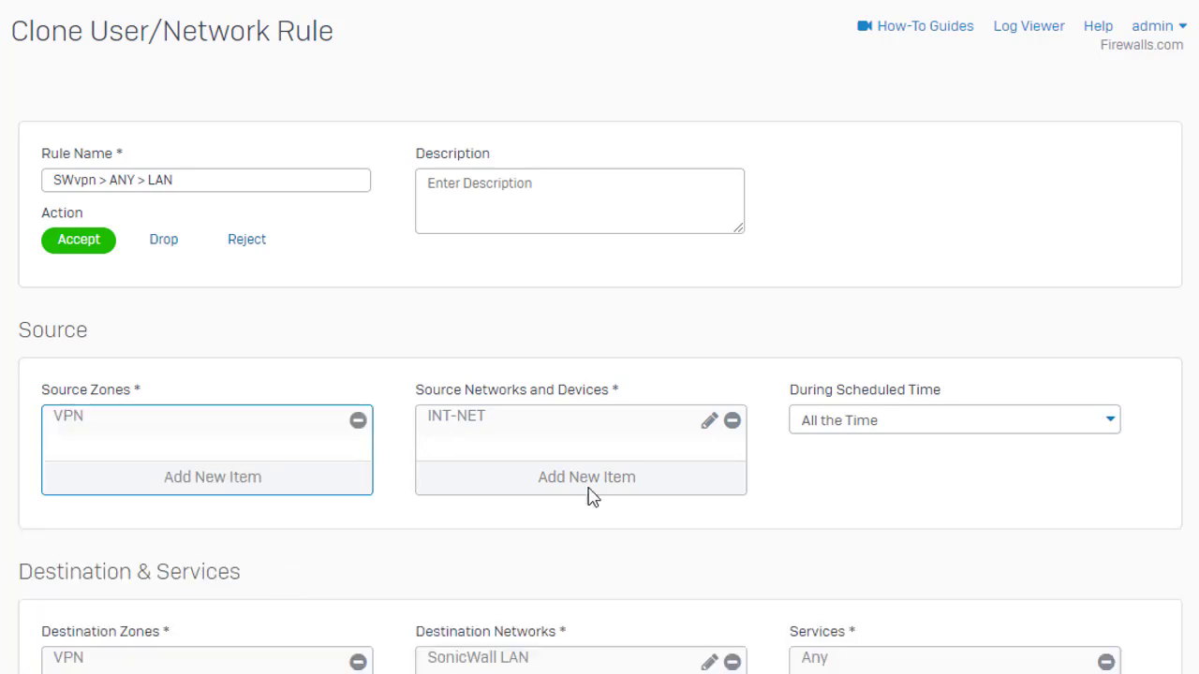
pyautogui.click(729, 423)
pyautogui.click(637, 479)
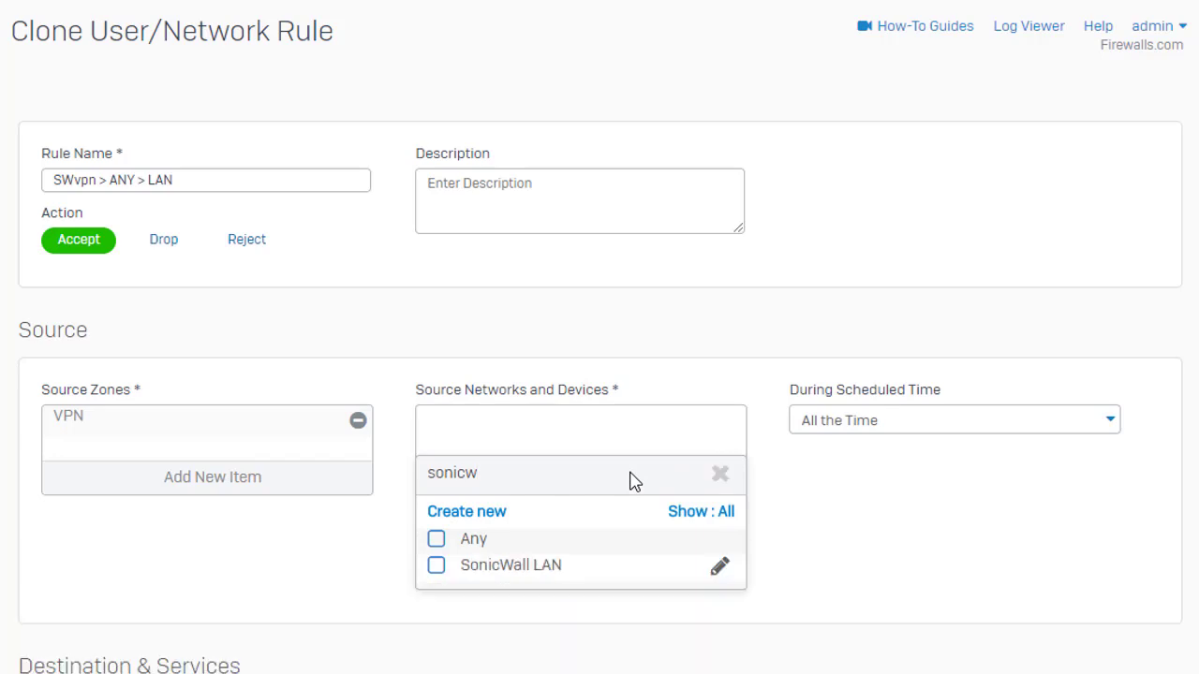
pyautogui.click(548, 568)
pyautogui.click(579, 605)
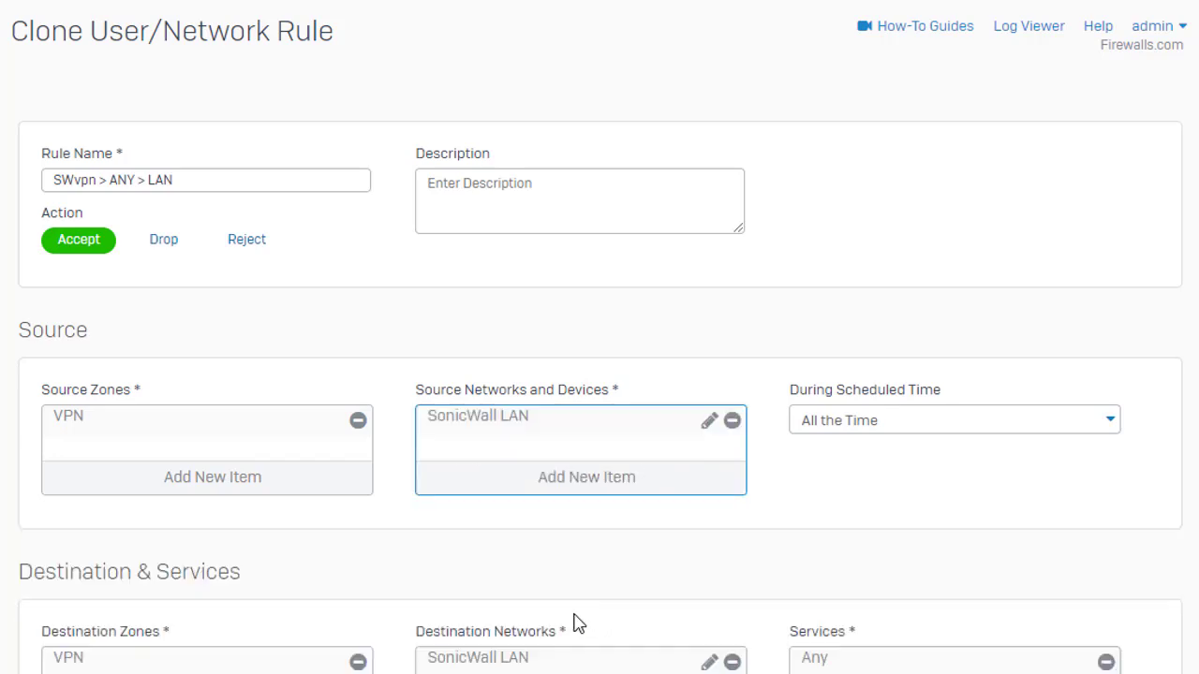
# Change the destination to the LAN zone and the INT-NET network, then create the cloned rule
pyautogui.scroll(-2, 562, 618)
pyautogui.click(357, 553)
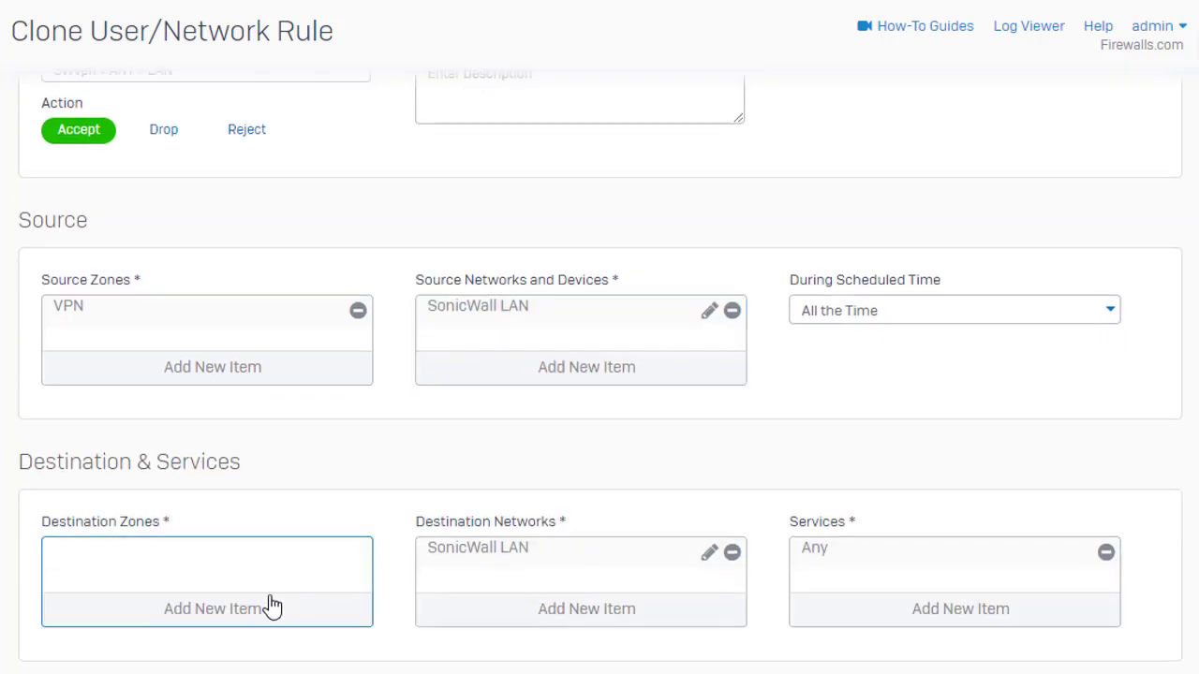
pyautogui.click(268, 605)
pyautogui.scroll(-1, 257, 613)
pyautogui.click(94, 599)
pyautogui.scroll(-2, 193, 646)
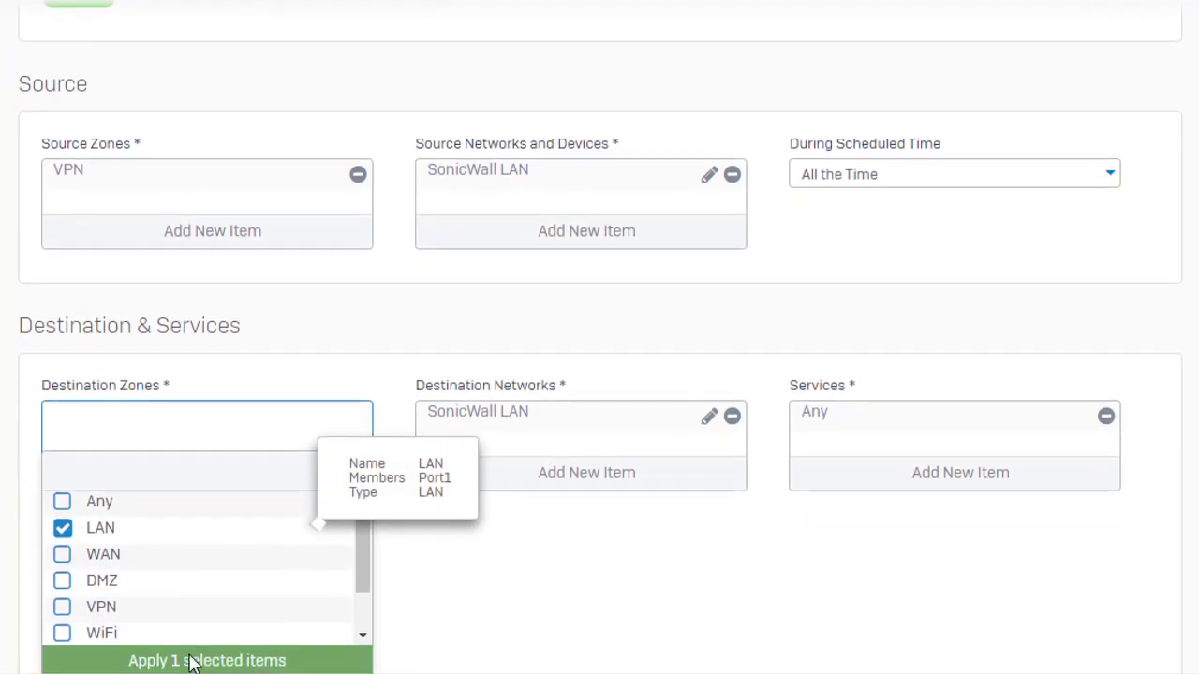
pyautogui.click(193, 653)
pyautogui.click(730, 370)
pyautogui.click(576, 427)
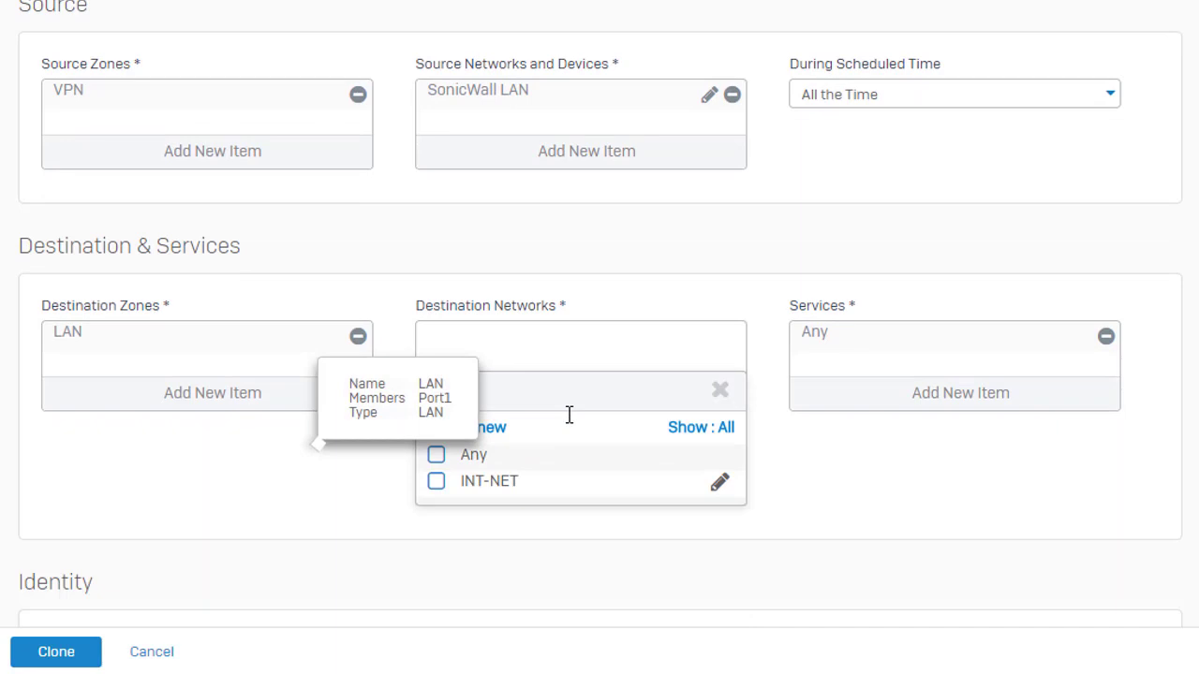
pyautogui.click(511, 482)
pyautogui.click(529, 518)
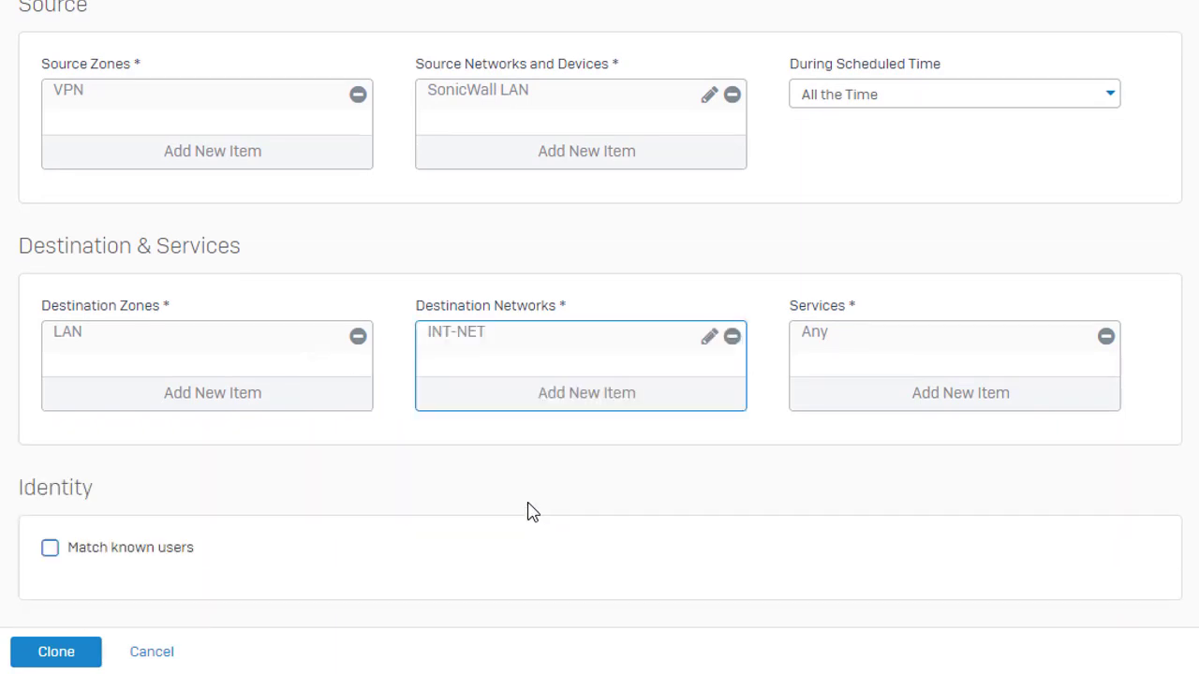
pyautogui.click(46, 654)
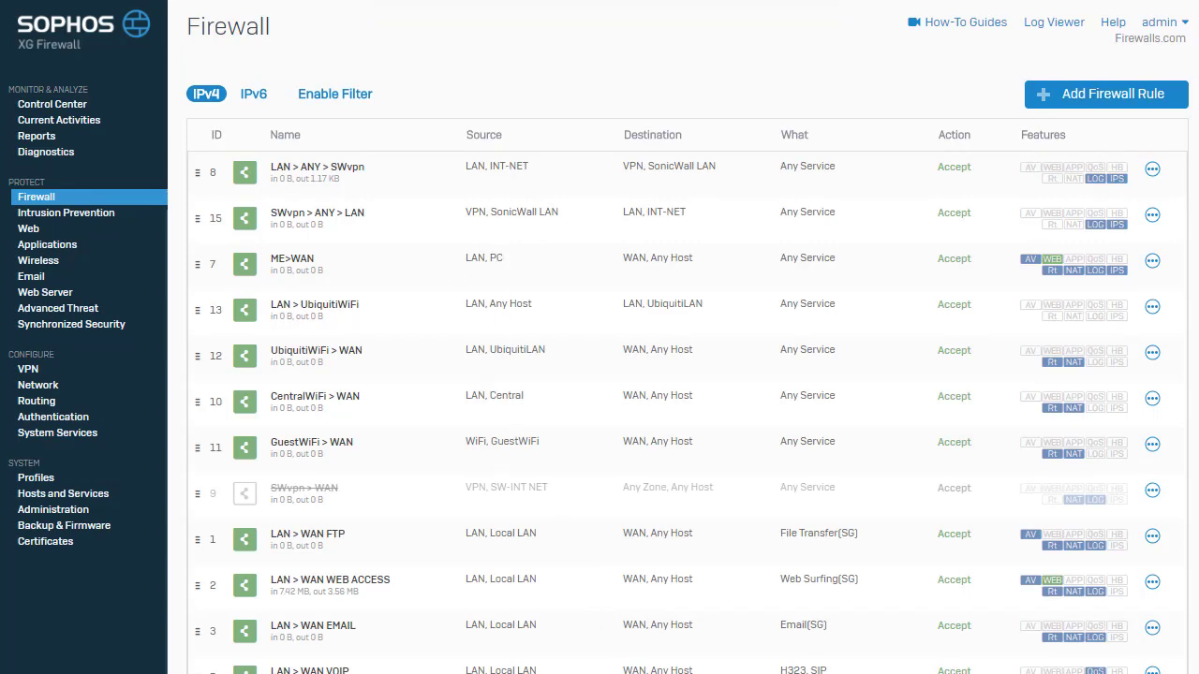
# Switch to the Command Prompt showing the continuous ping to 192.168.168.1
pyautogui.hotkey('alt', 'Tab')
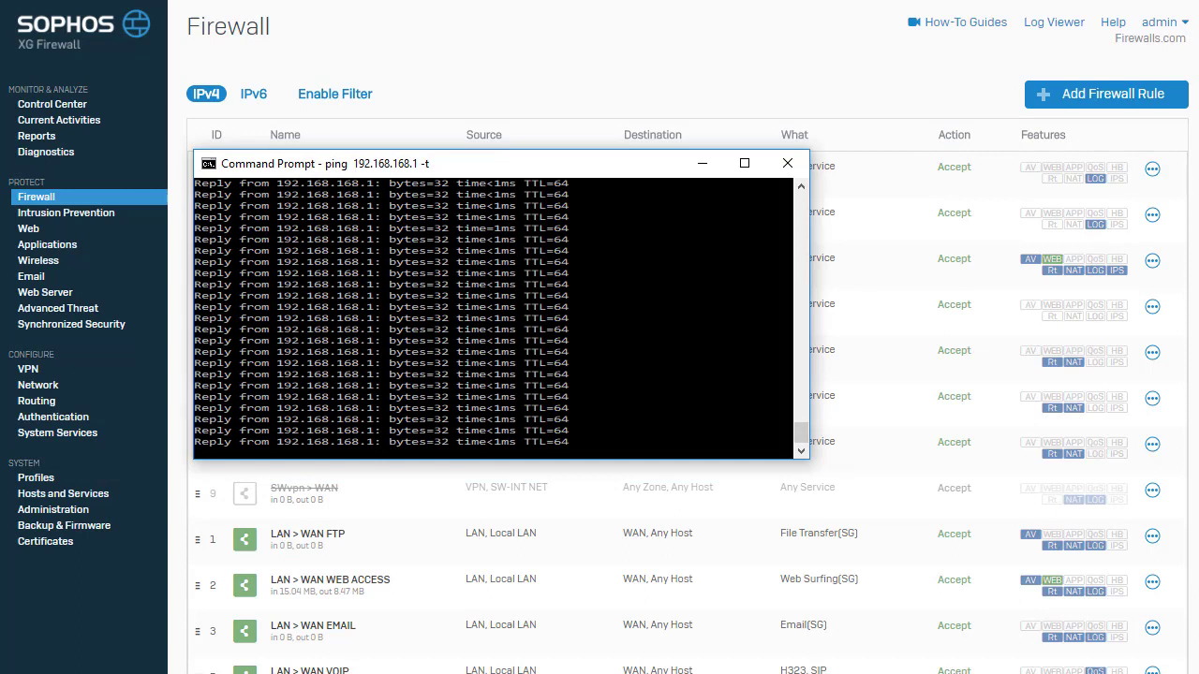